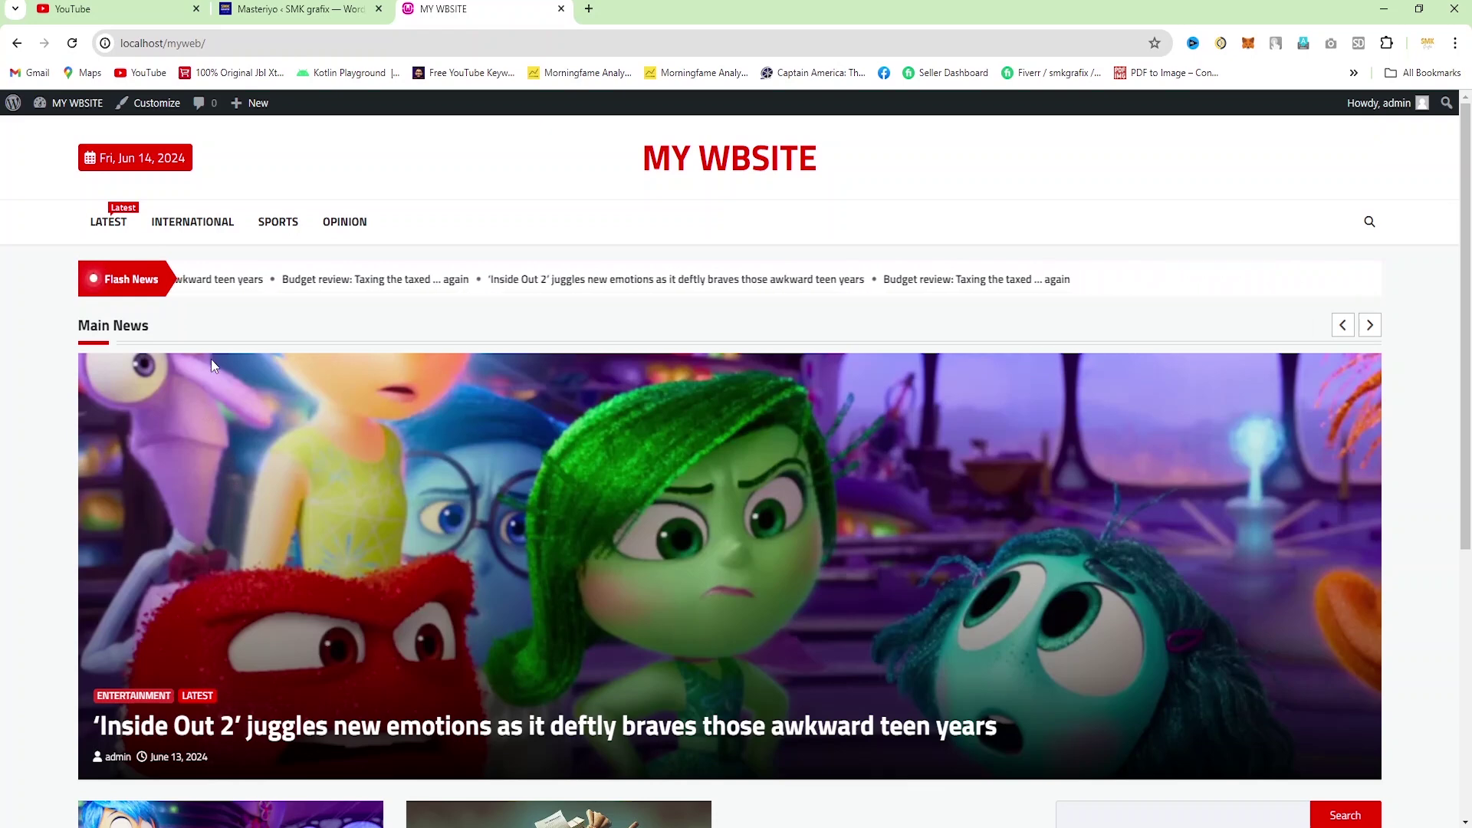
- Open the MY WBSITE admin dashboard and view the lists of all posts and all pages
{"action": "mouse_move", "coordinate": [30, 105]}
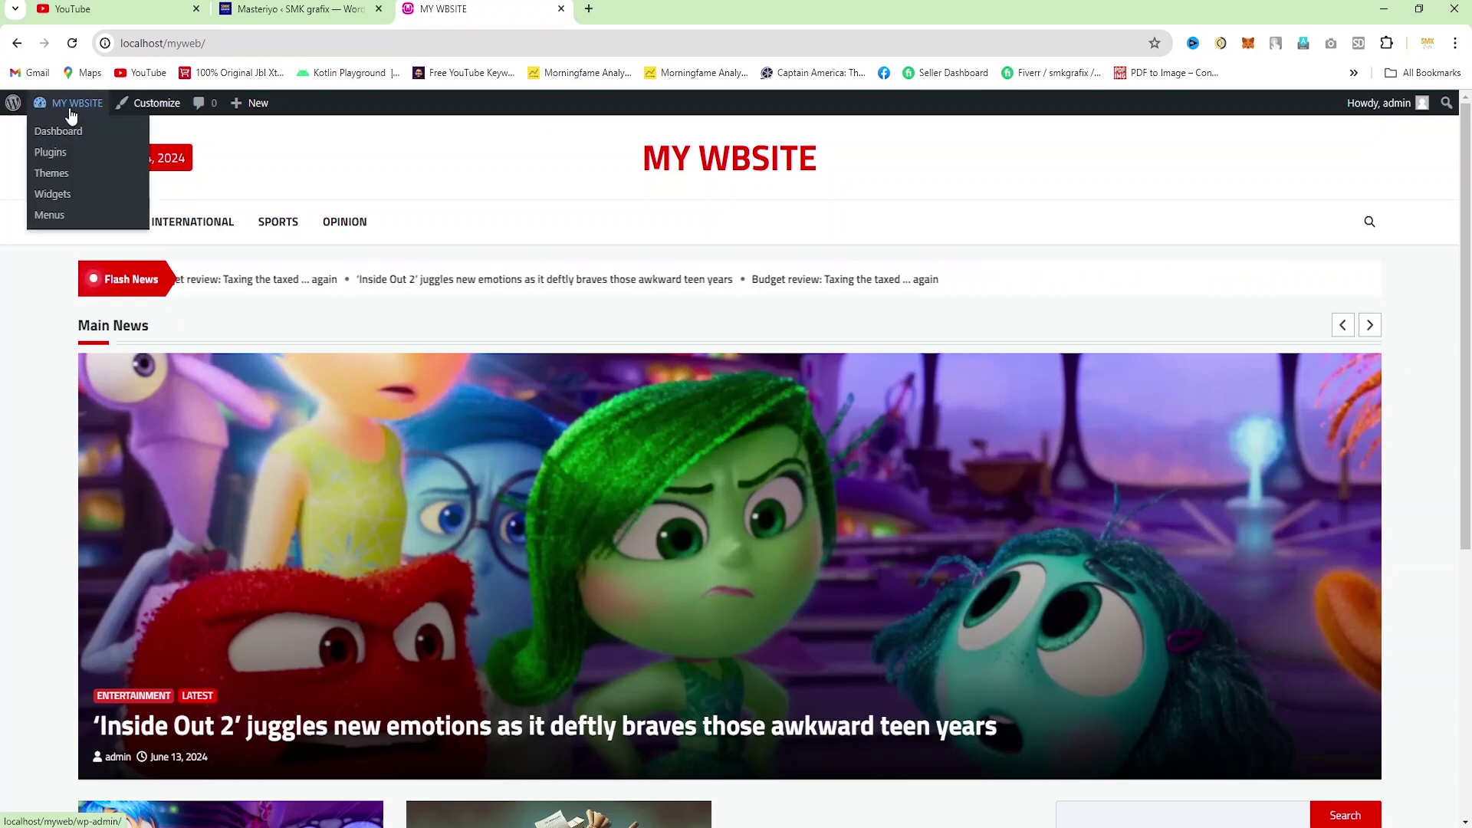
{"action": "left_click", "coordinate": [70, 138]}
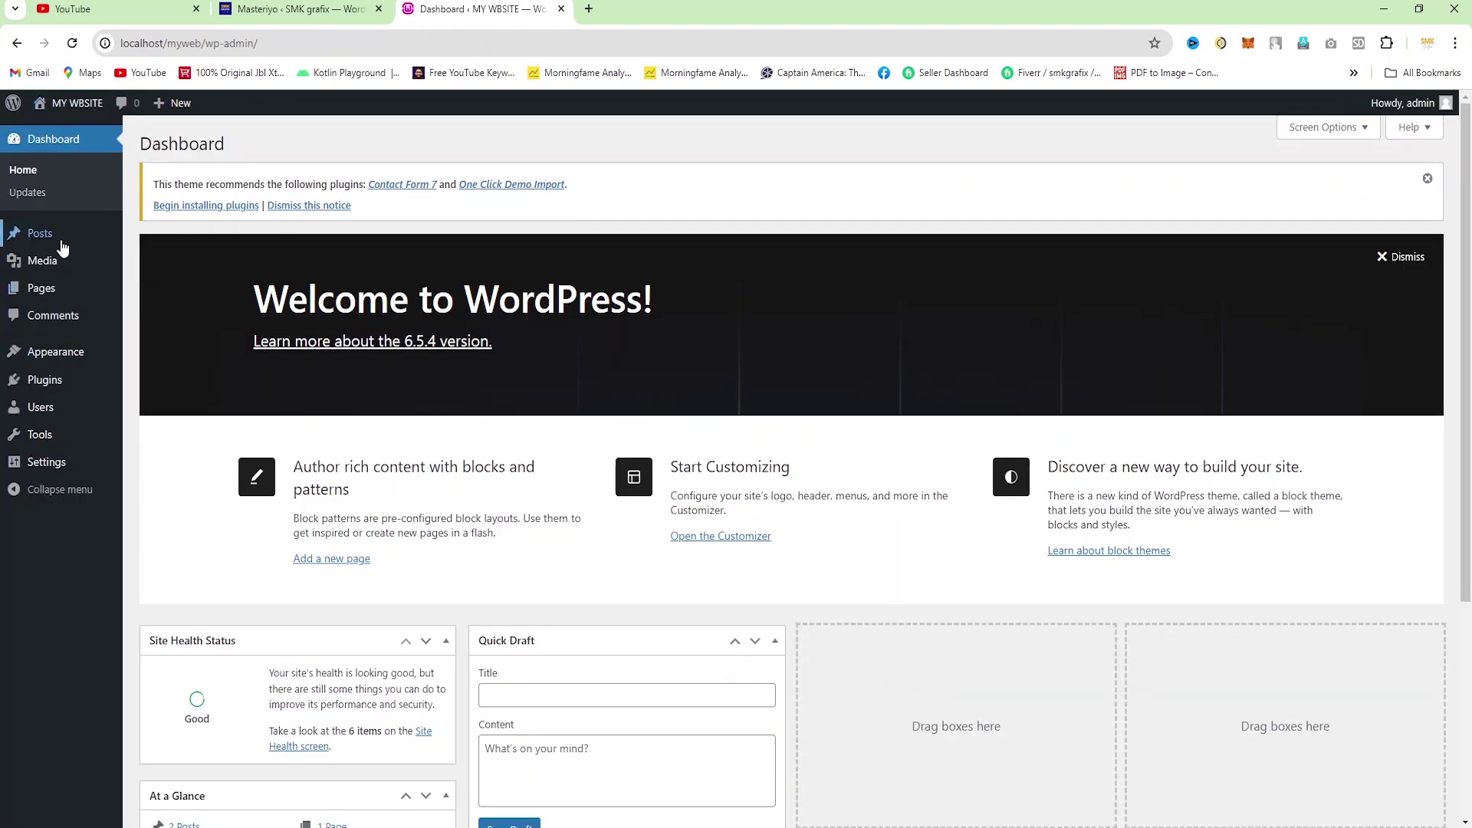
{"action": "mouse_move", "coordinate": [58, 240]}
{"action": "left_click", "coordinate": [169, 243]}
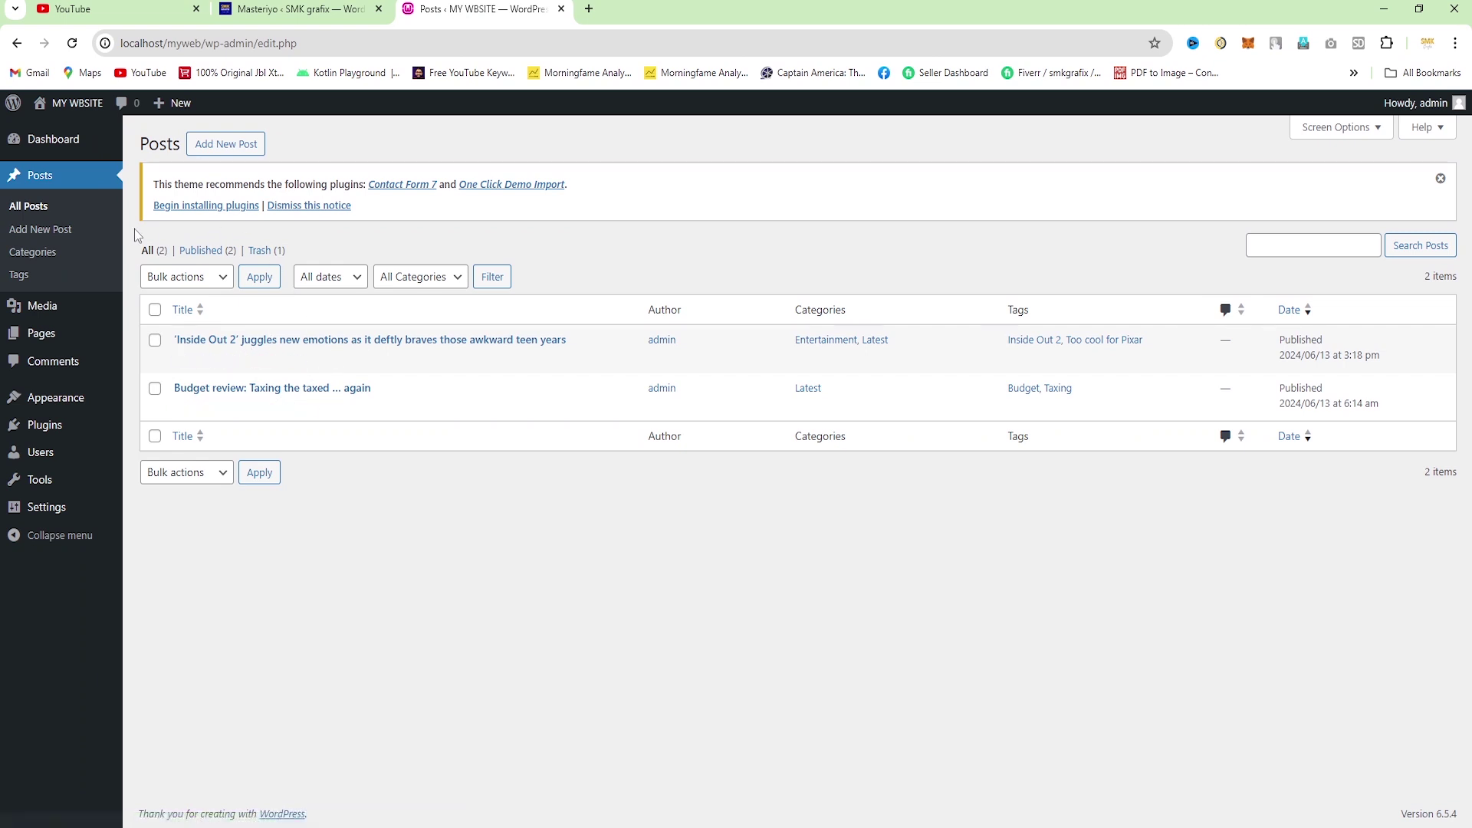
{"action": "mouse_move", "coordinate": [54, 338]}
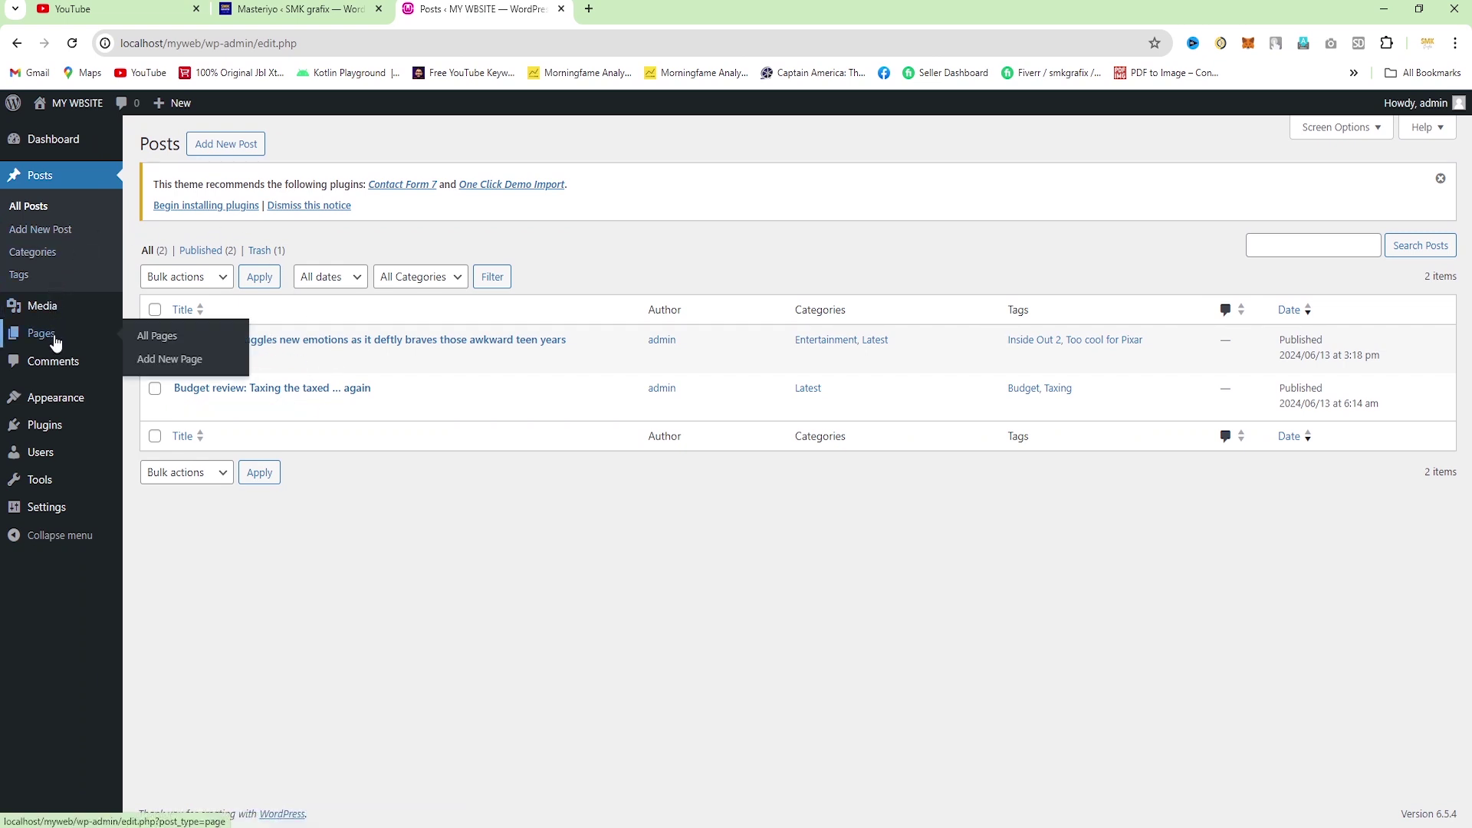
{"action": "left_click", "coordinate": [150, 335]}
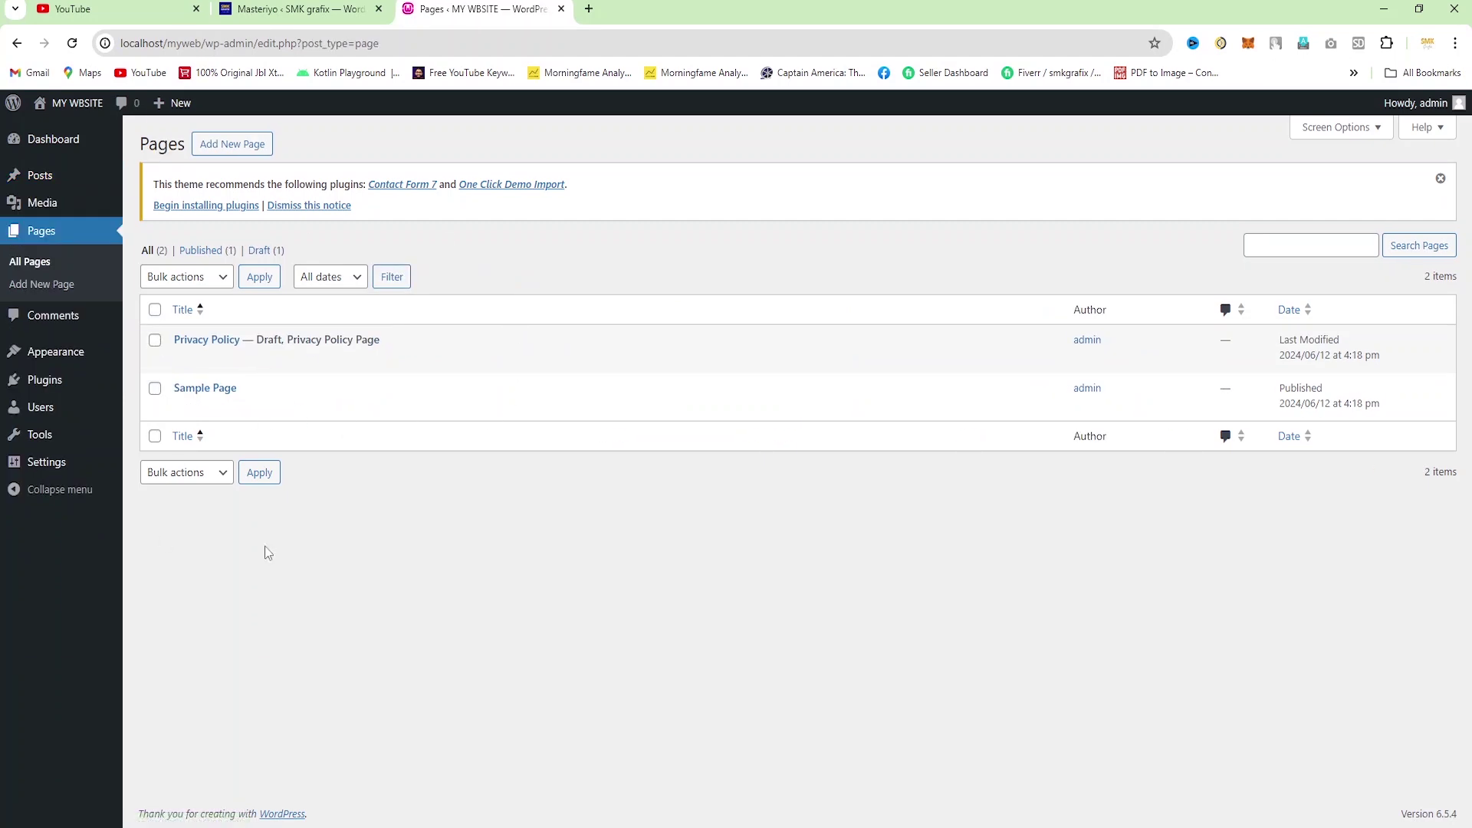
{"action": "mouse_move", "coordinate": [295, 392]}
- Open the live SMK grafix site in a new tab to examine its navigation menu
{"action": "left_click", "coordinate": [335, 6]}
{"action": "mouse_move", "coordinate": [67, 103]}
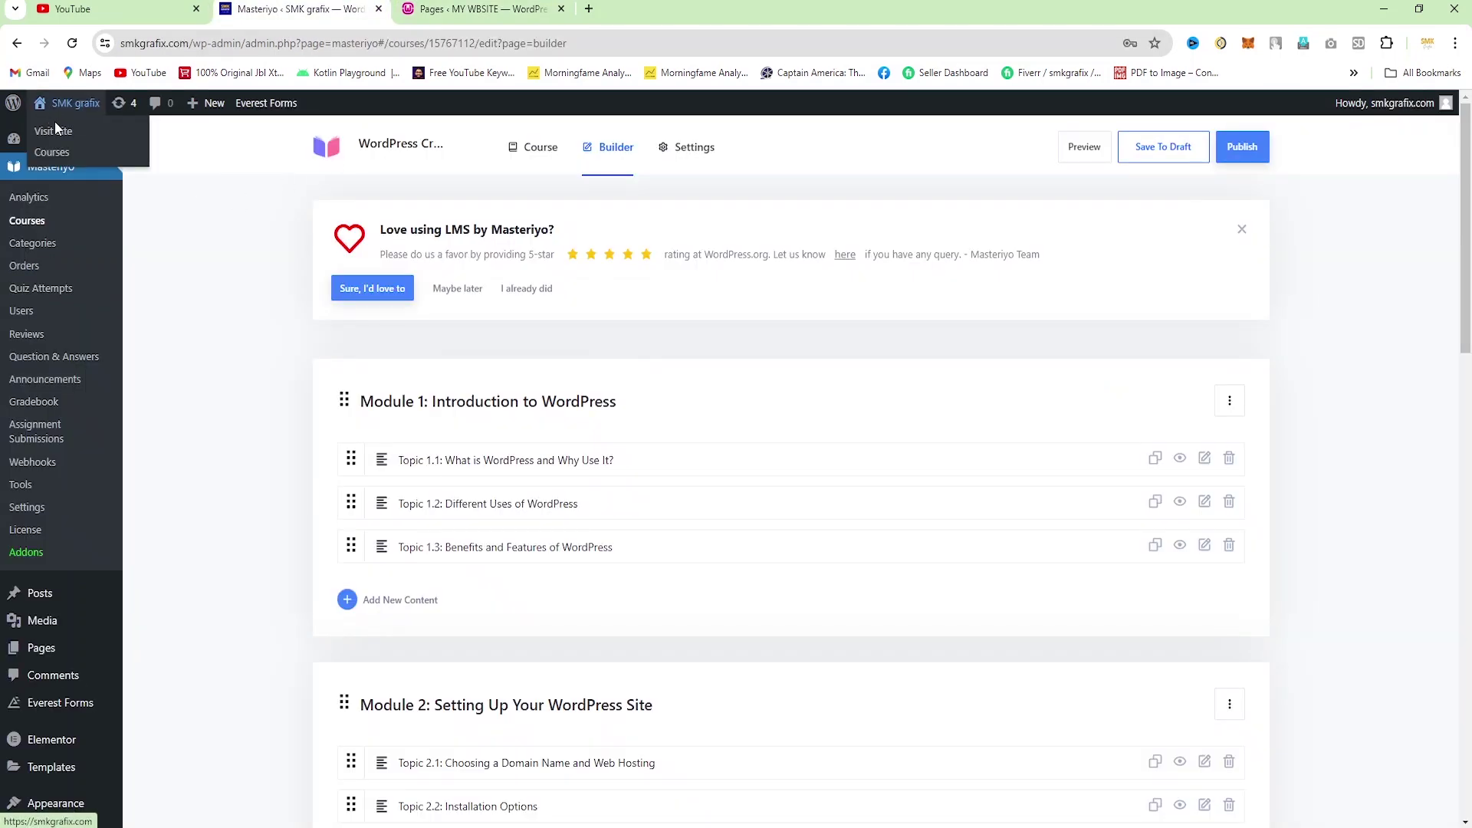
{"action": "right_click", "coordinate": [57, 132]}
{"action": "left_click", "coordinate": [132, 143]}
{"action": "left_click", "coordinate": [456, 6]}
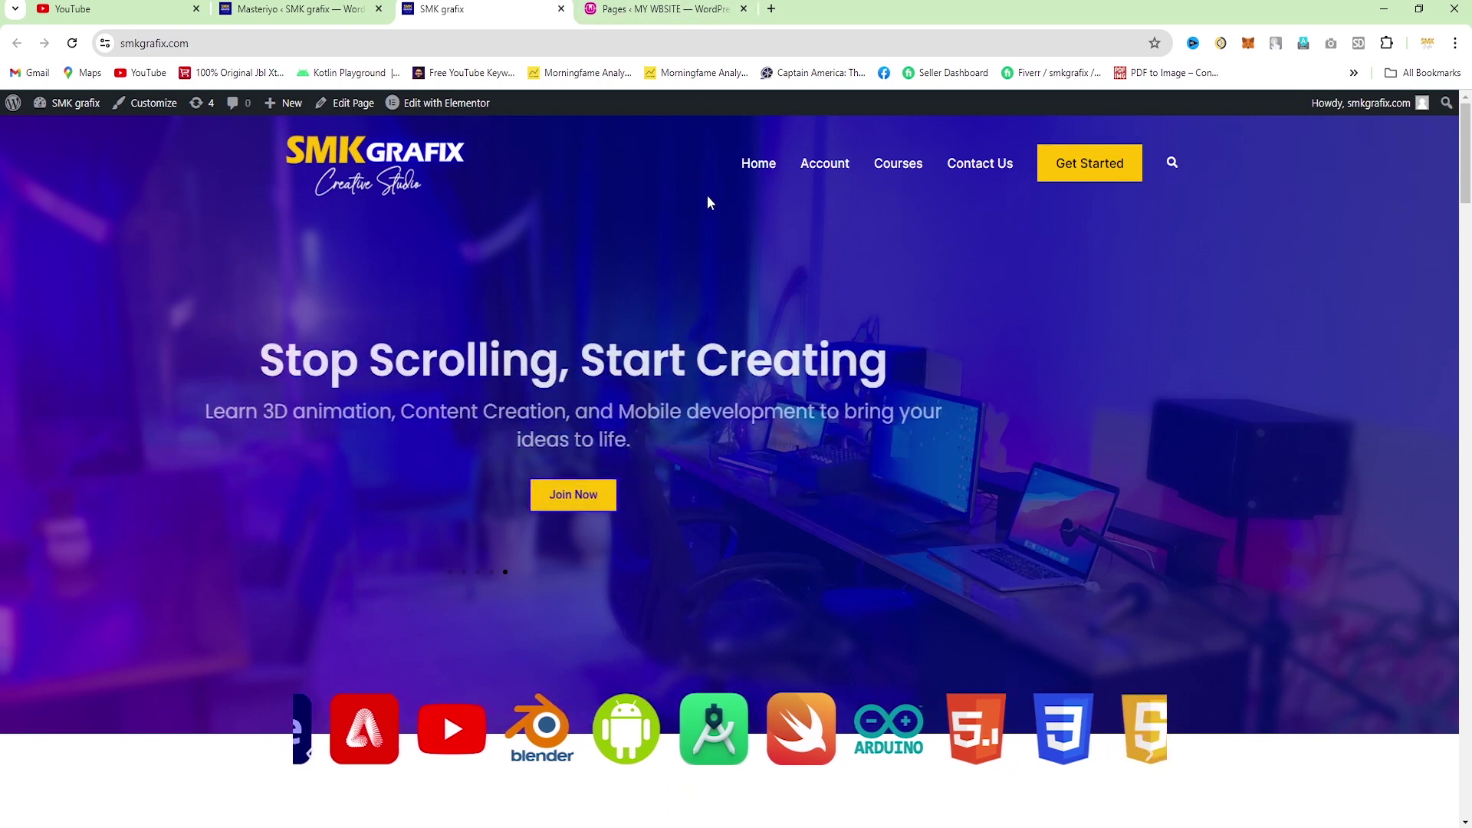
- Return to the MY WBSITE pages list, then create and publish a new page titled Home
{"action": "left_click", "coordinate": [649, 9]}
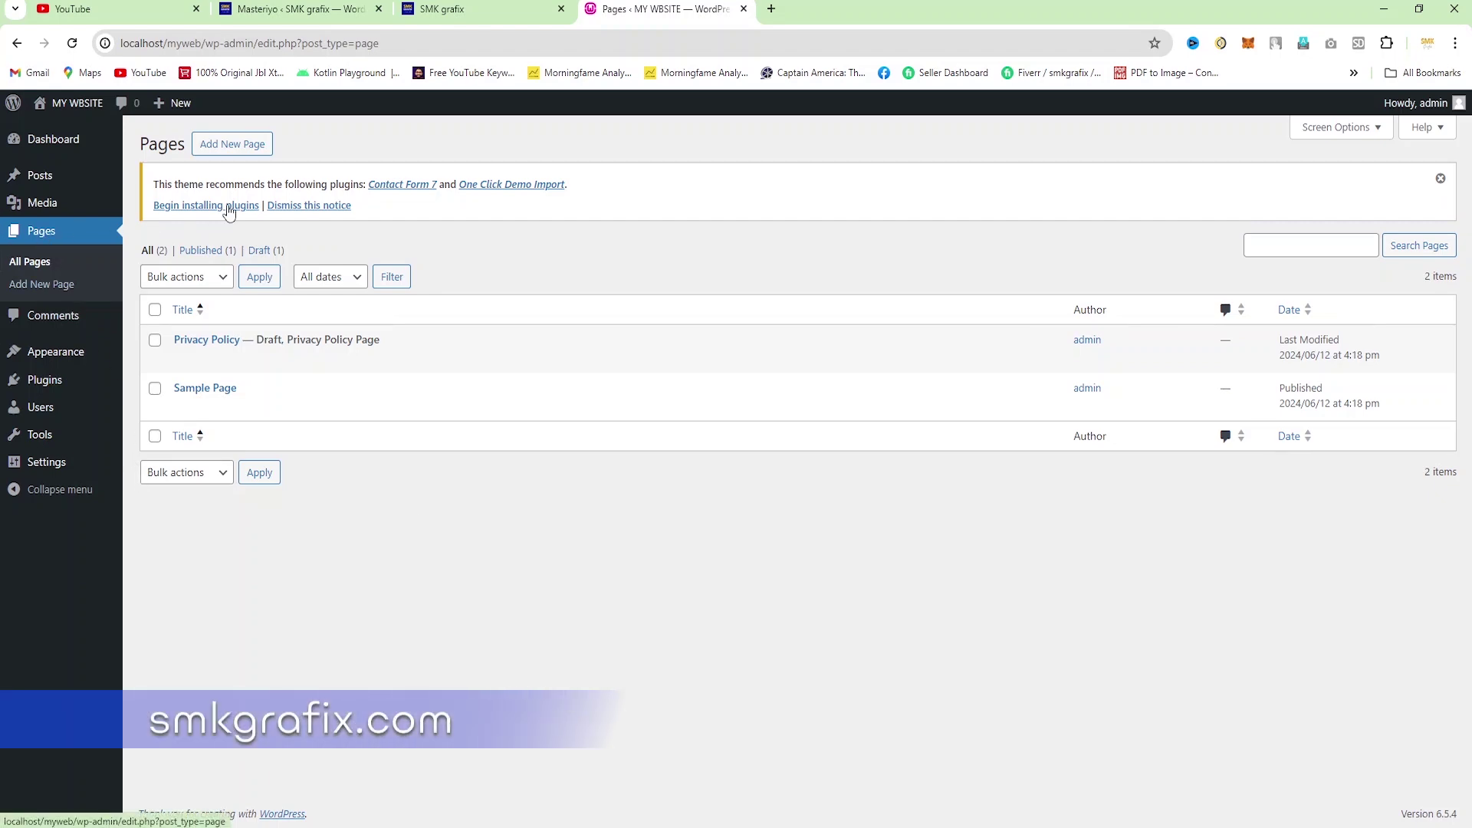
{"action": "left_click", "coordinate": [239, 151]}
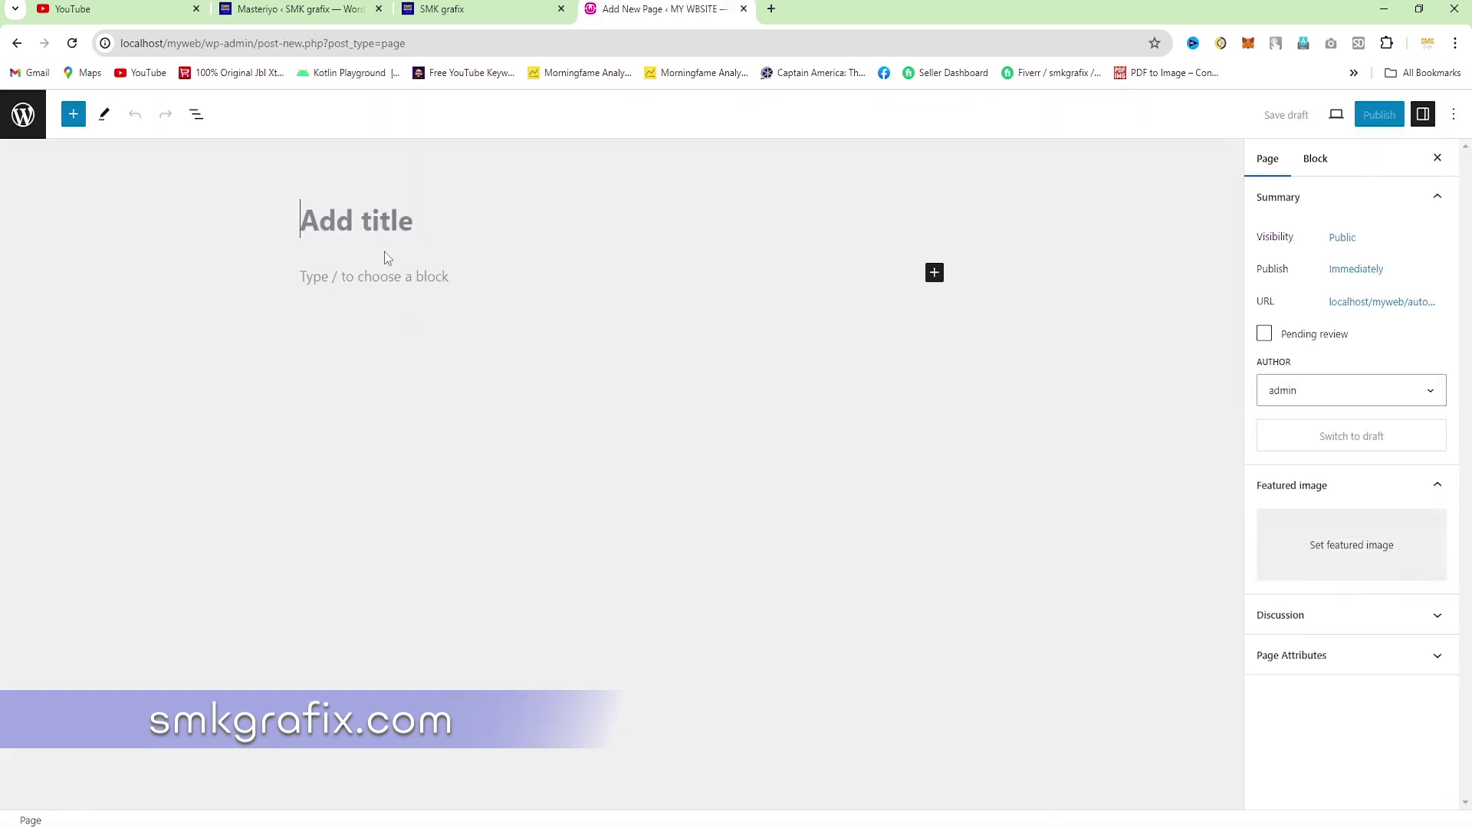
{"action": "type", "text": "Home"}
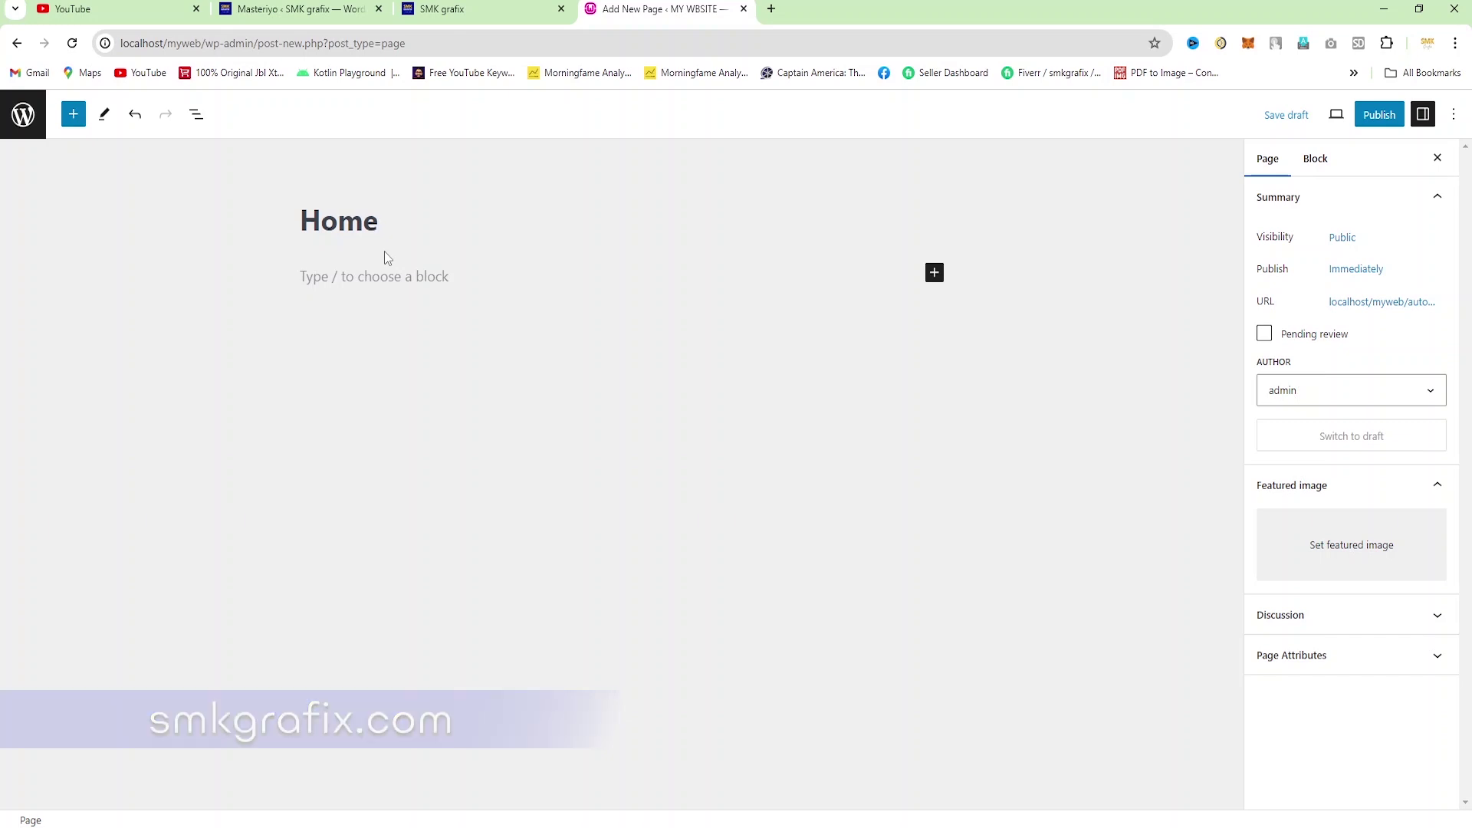
{"action": "left_click", "coordinate": [1364, 117]}
{"action": "left_click", "coordinate": [1316, 115]}
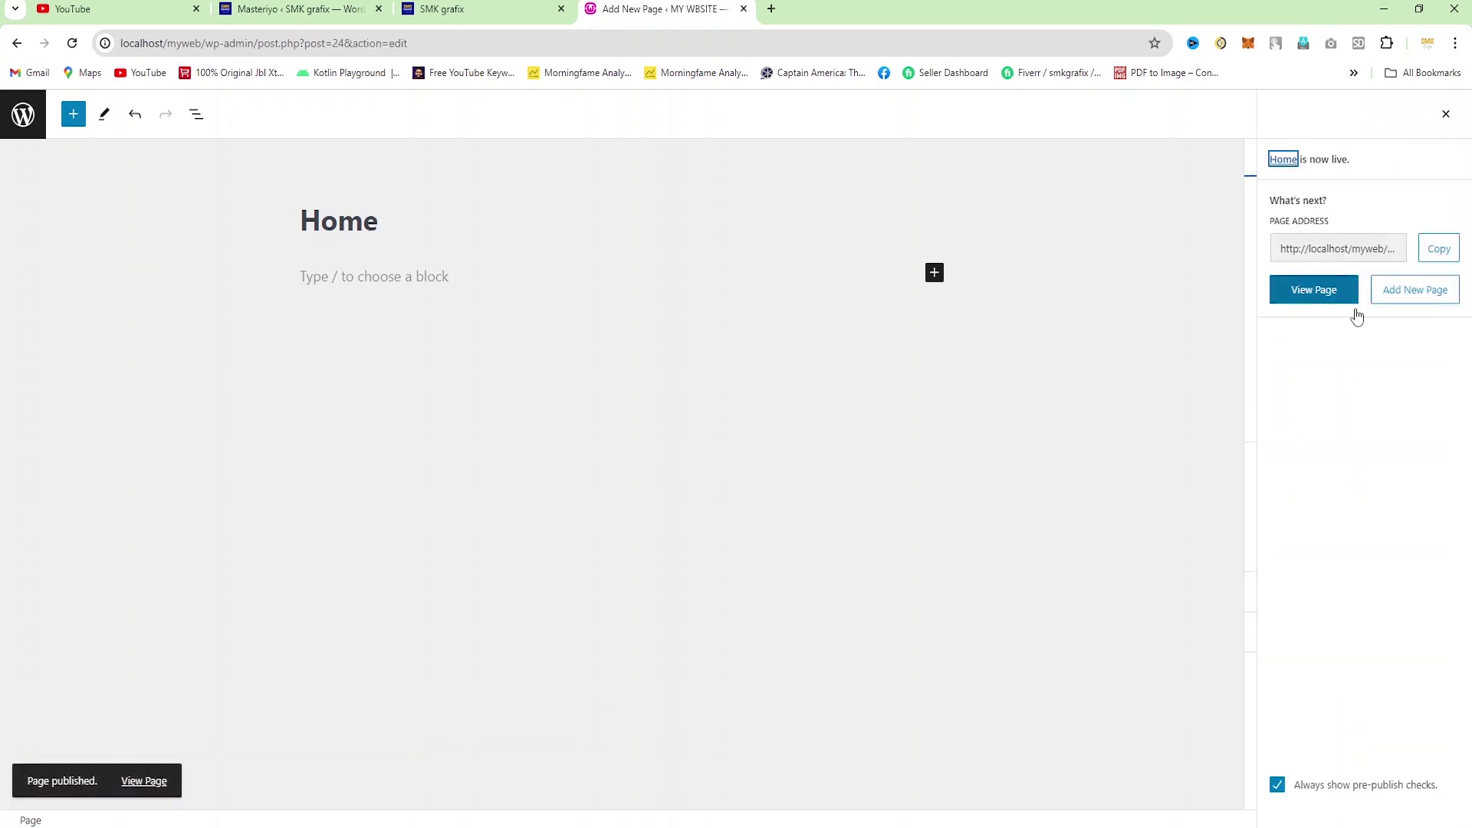
- Create and publish another new page titled About Us
{"action": "left_click", "coordinate": [1413, 298]}
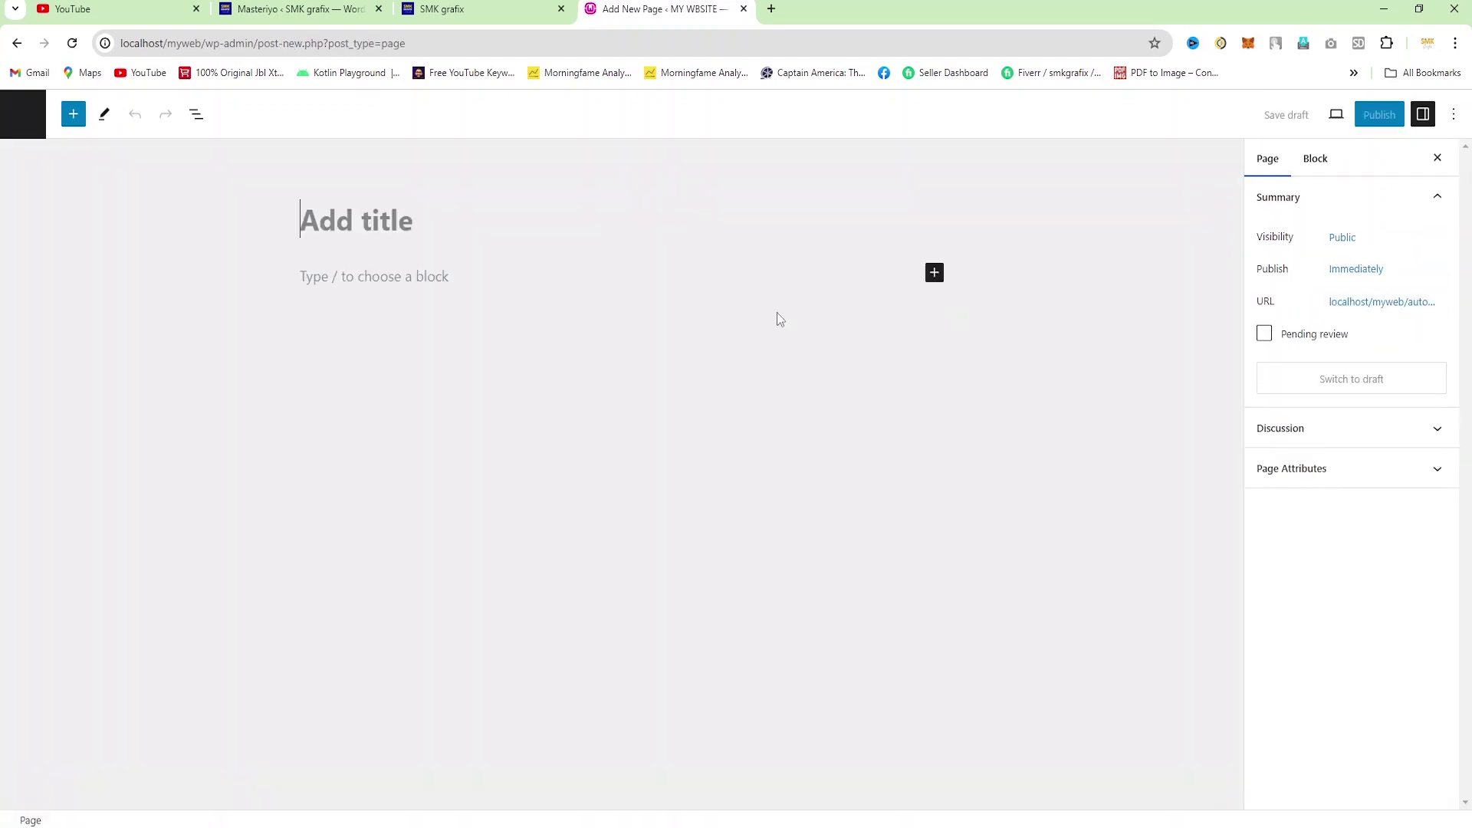
{"action": "left_click", "coordinate": [342, 221]}
{"action": "type", "text": "A"}
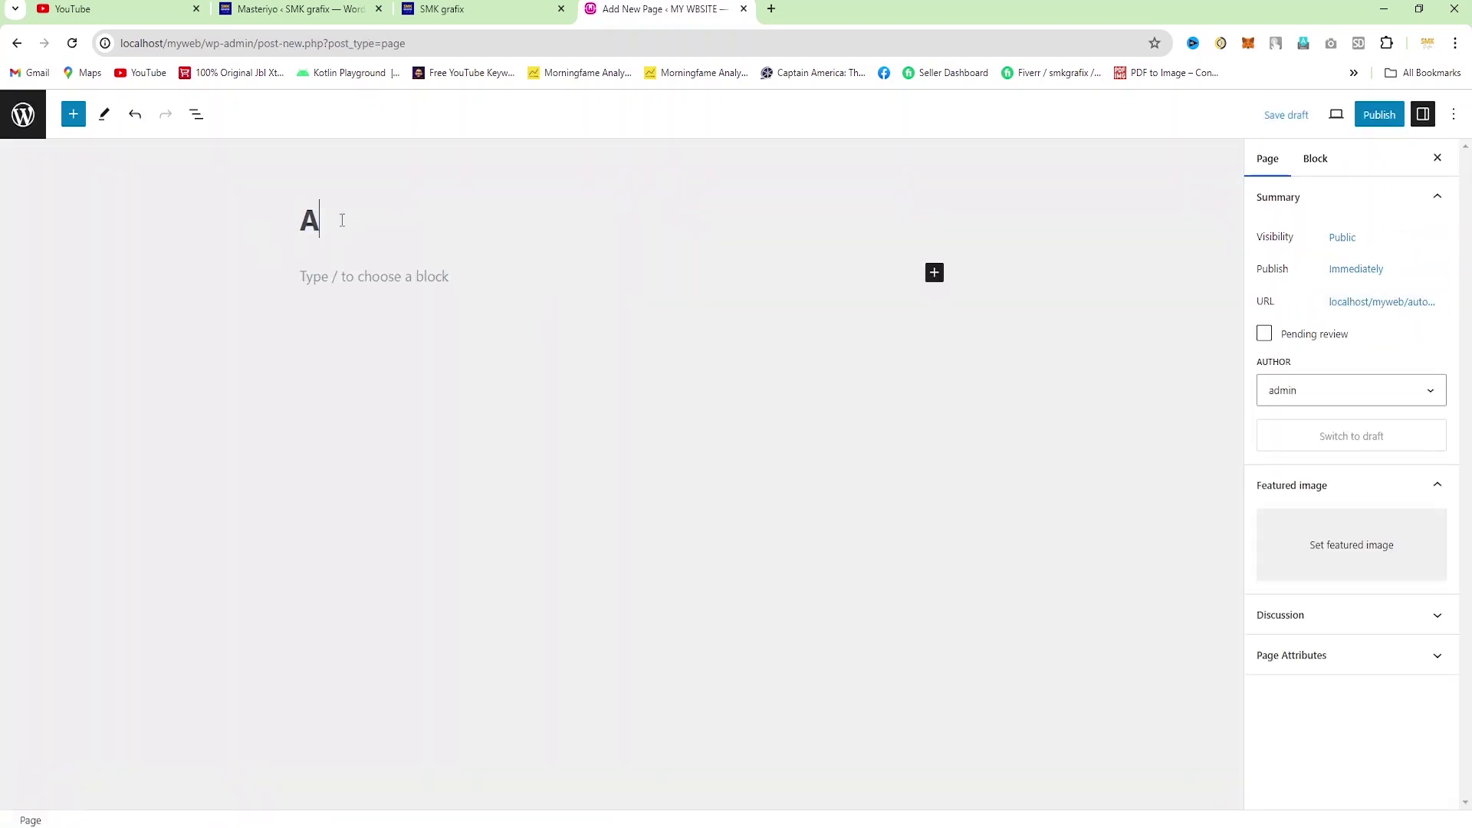
{"action": "type", "text": "bout Us"}
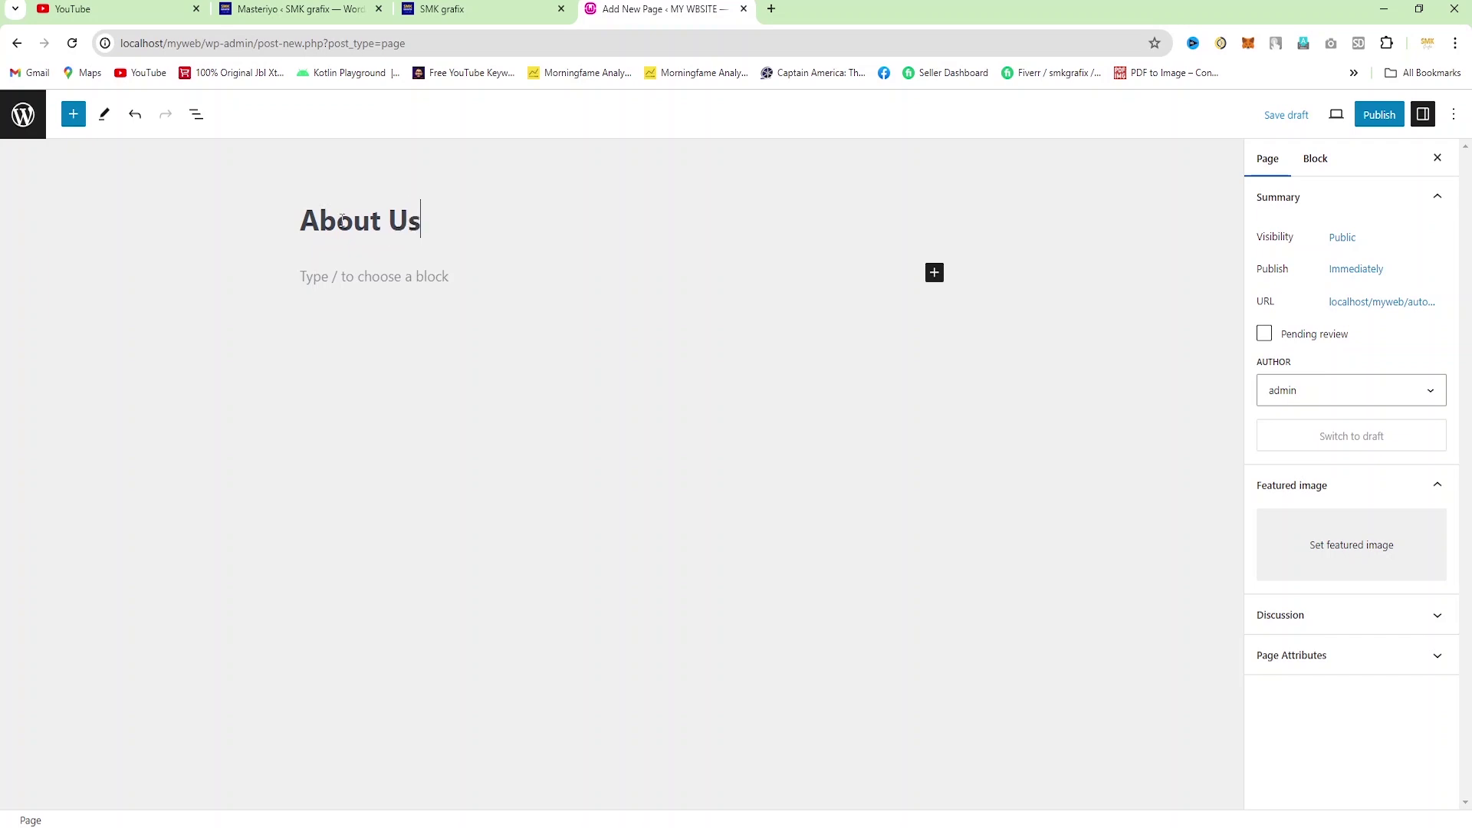
{"action": "left_click", "coordinate": [1369, 122]}
{"action": "left_click", "coordinate": [1325, 126]}
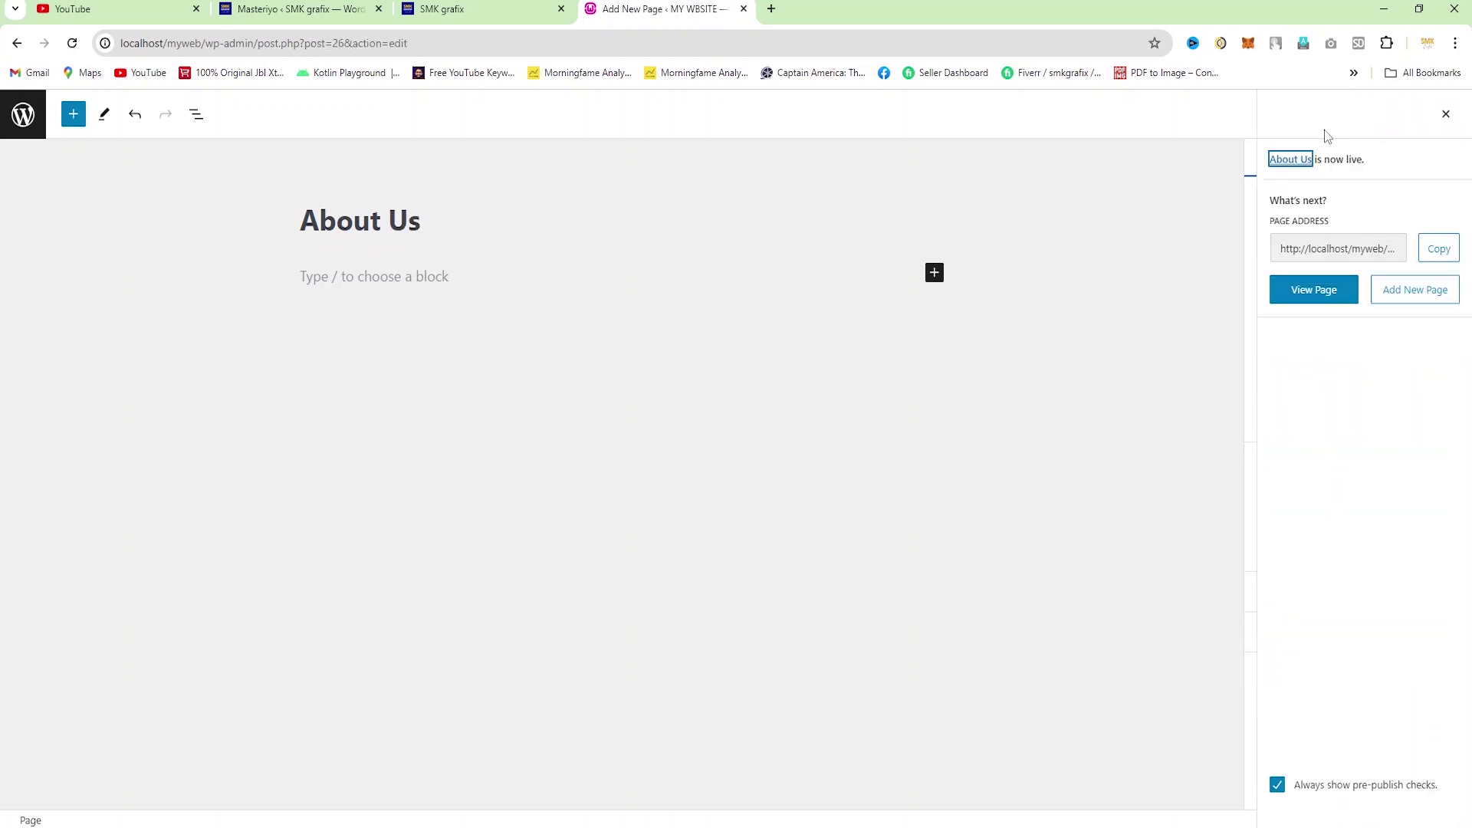
- Create and publish a new page titled Contact Us, and view it on the site
{"action": "left_click", "coordinate": [1414, 291]}
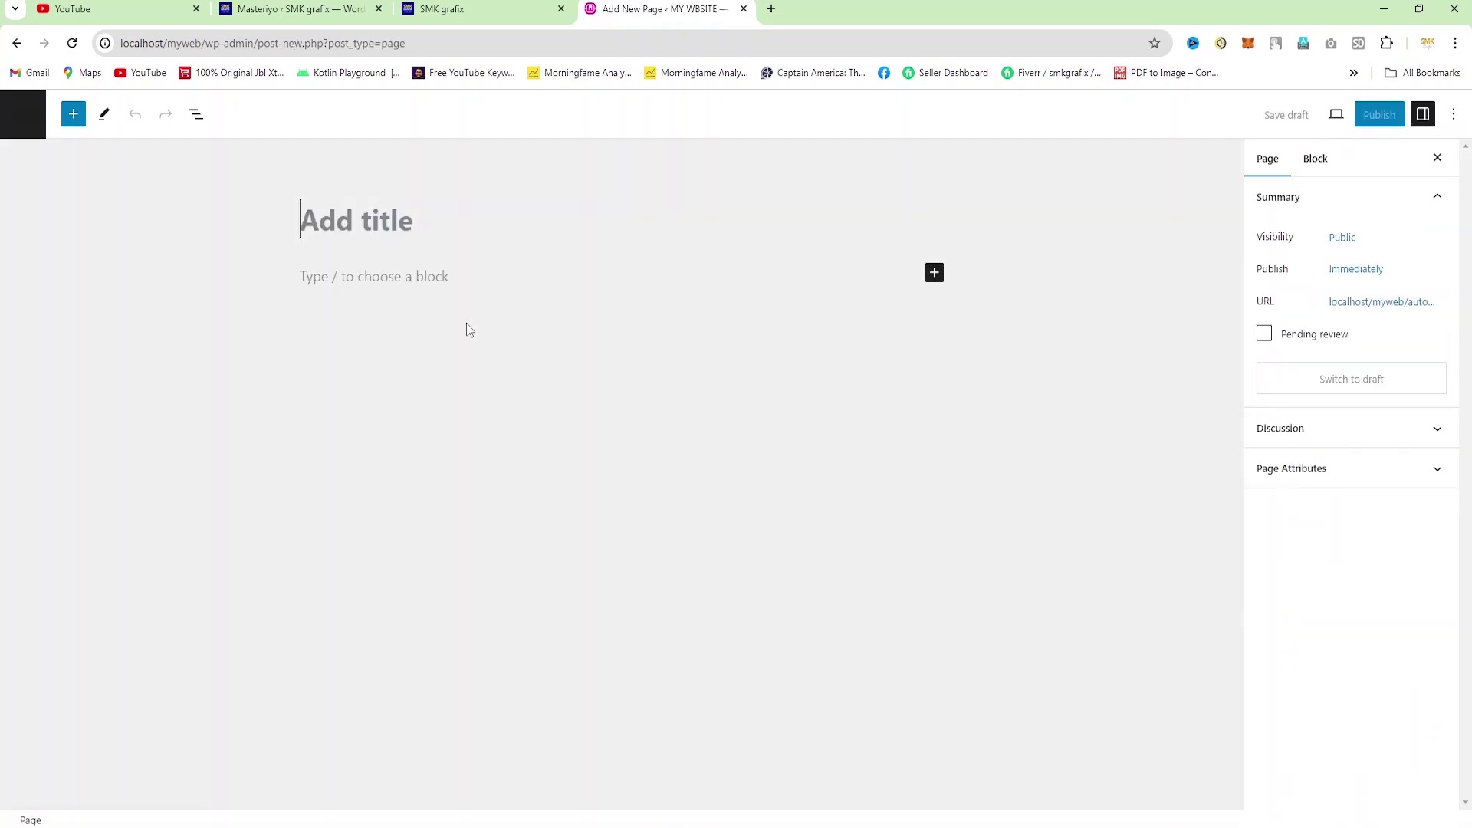
{"action": "type", "text": "Con"}
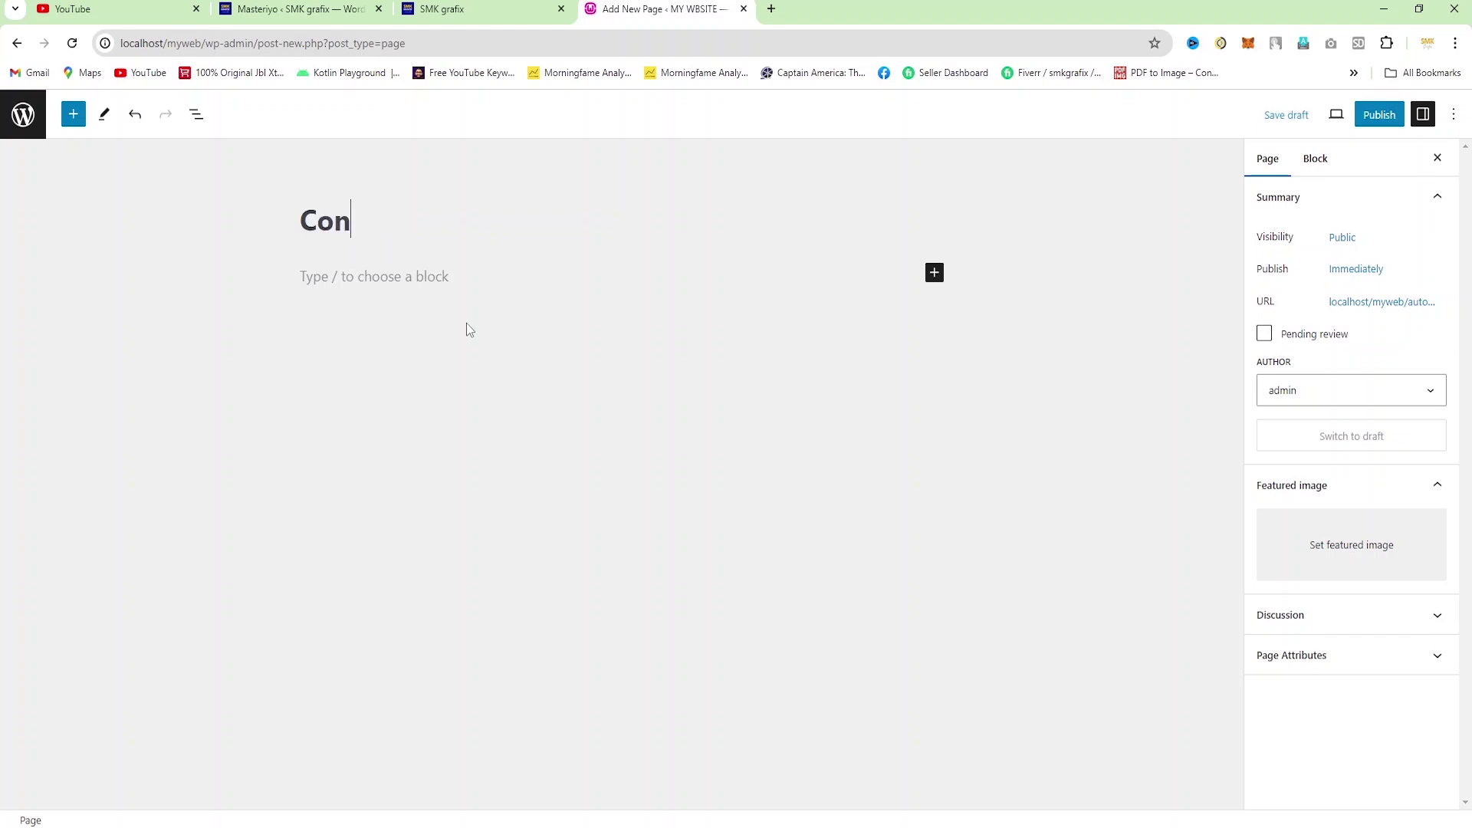
{"action": "type", "text": "tact Us"}
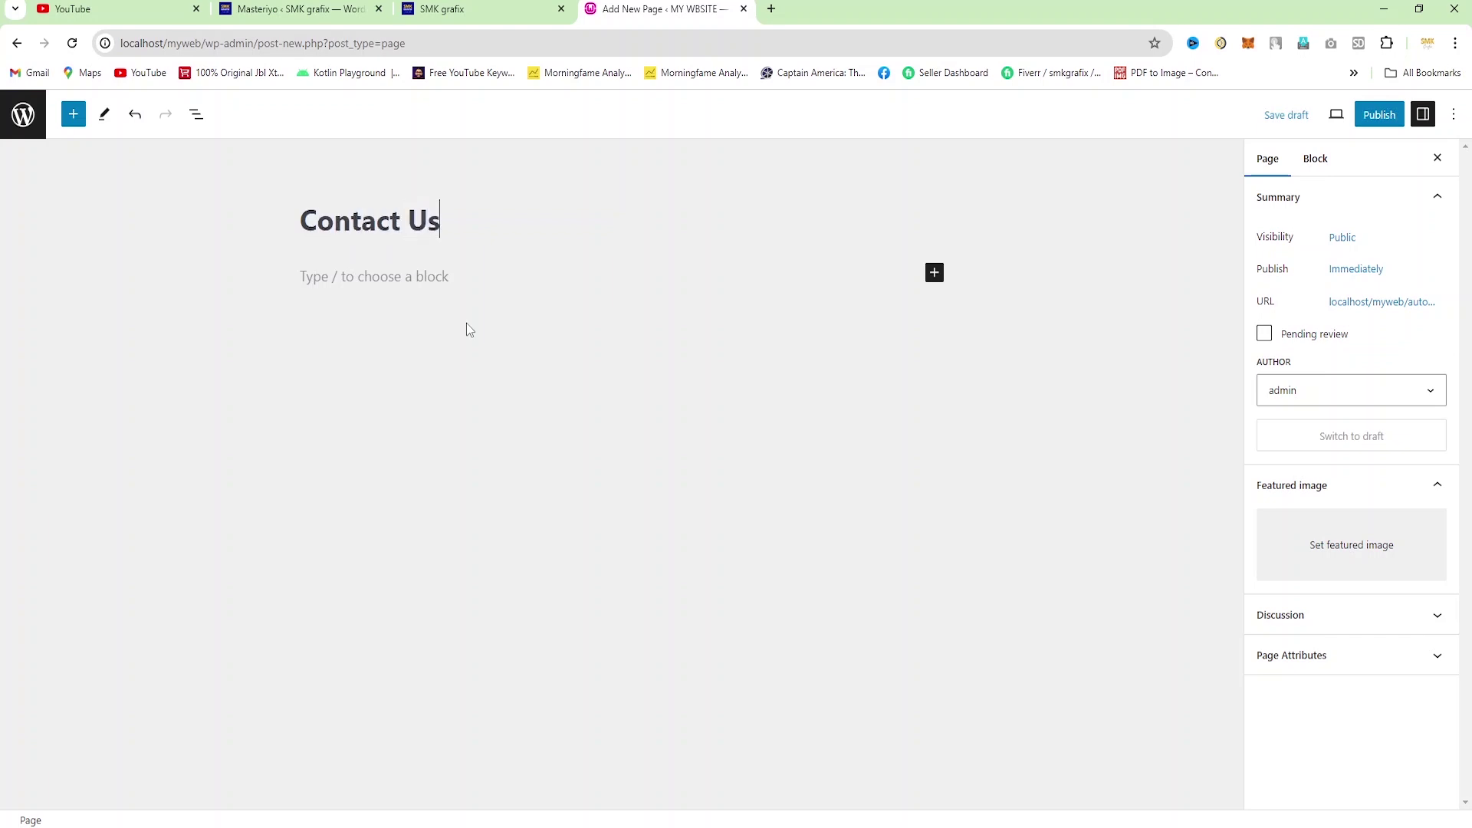
{"action": "left_click", "coordinate": [1379, 115]}
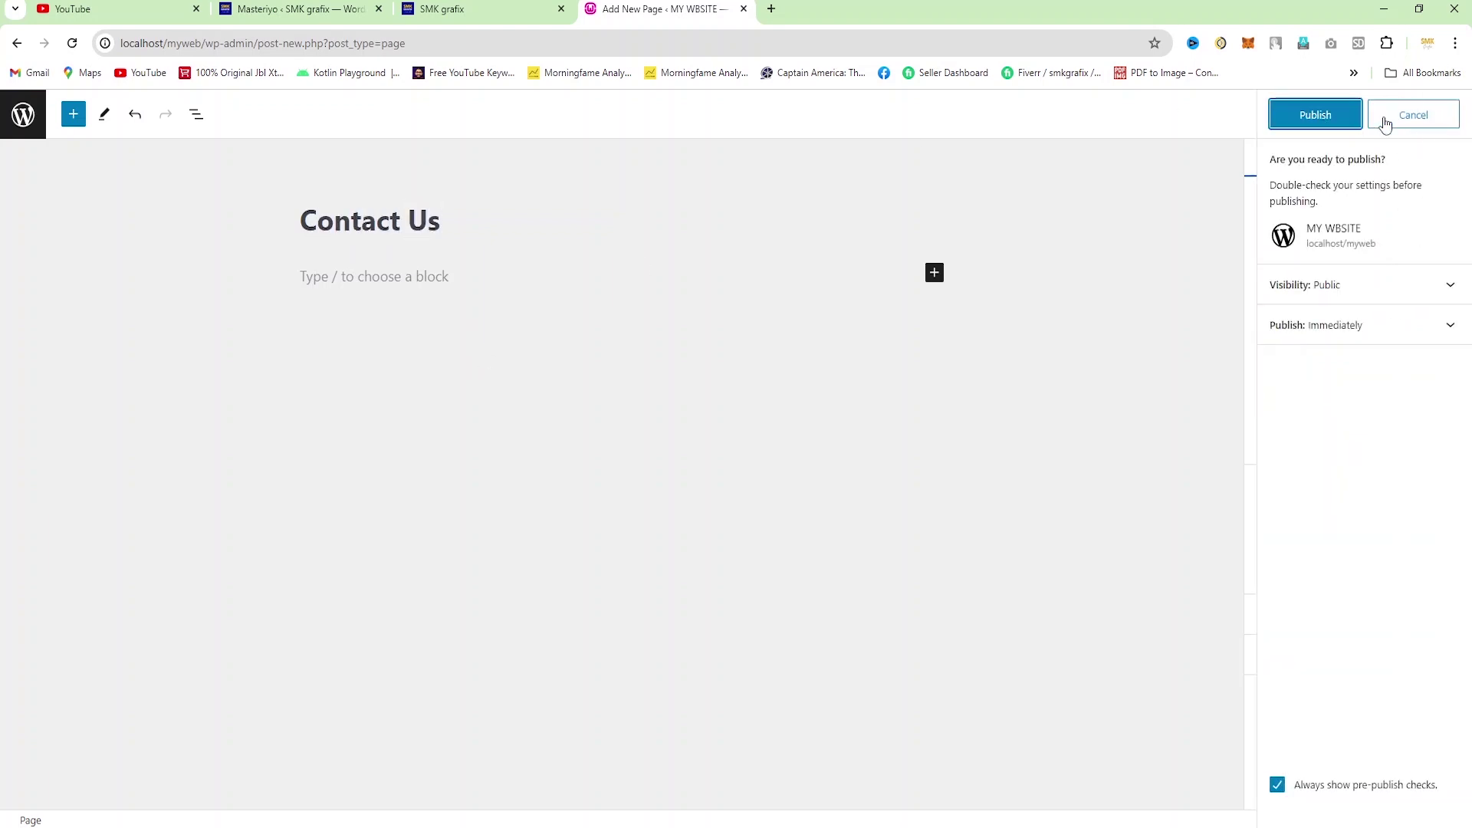
{"action": "left_click", "coordinate": [1314, 117]}
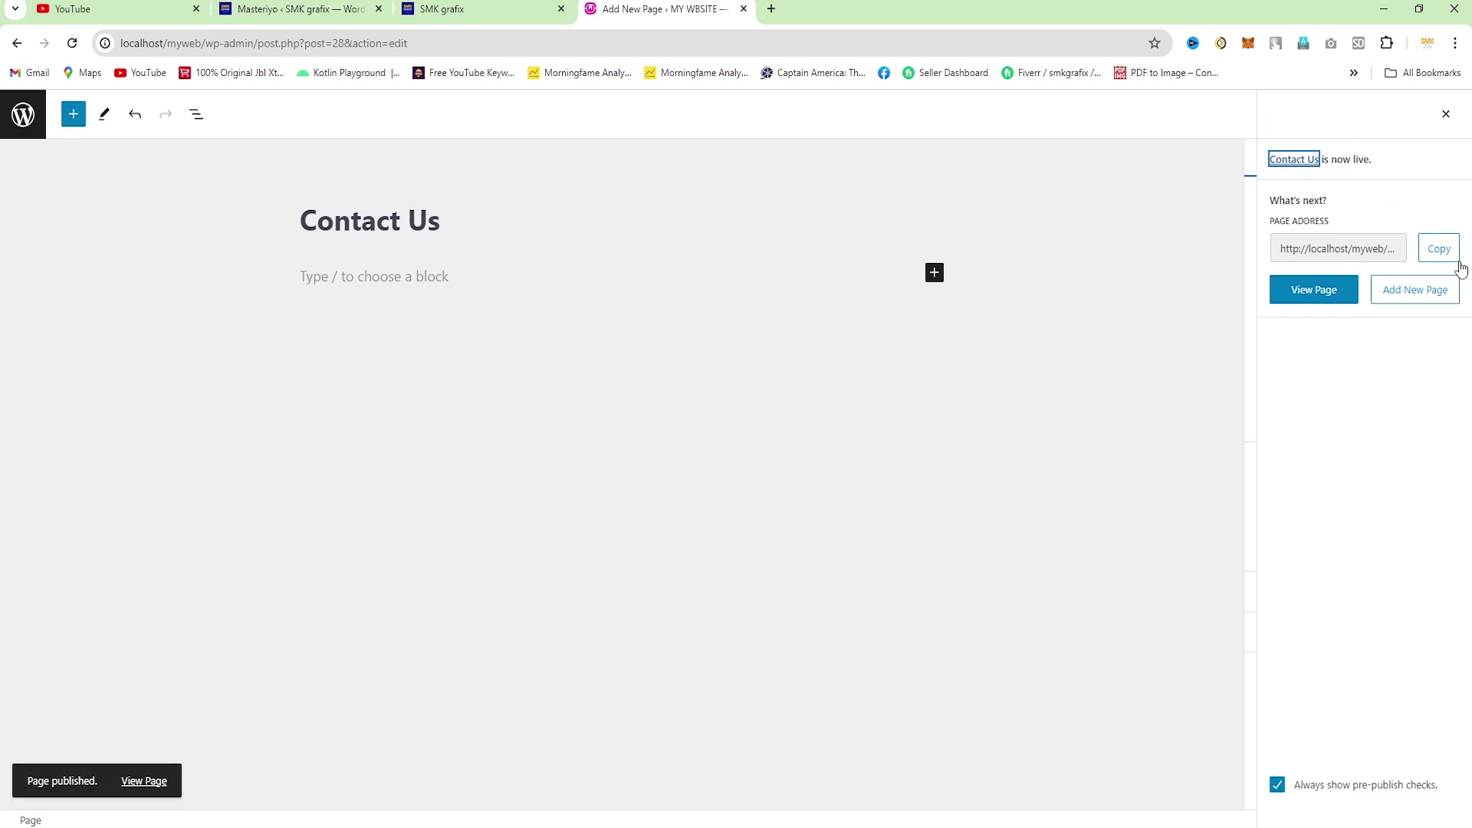
{"action": "left_click", "coordinate": [1314, 299]}
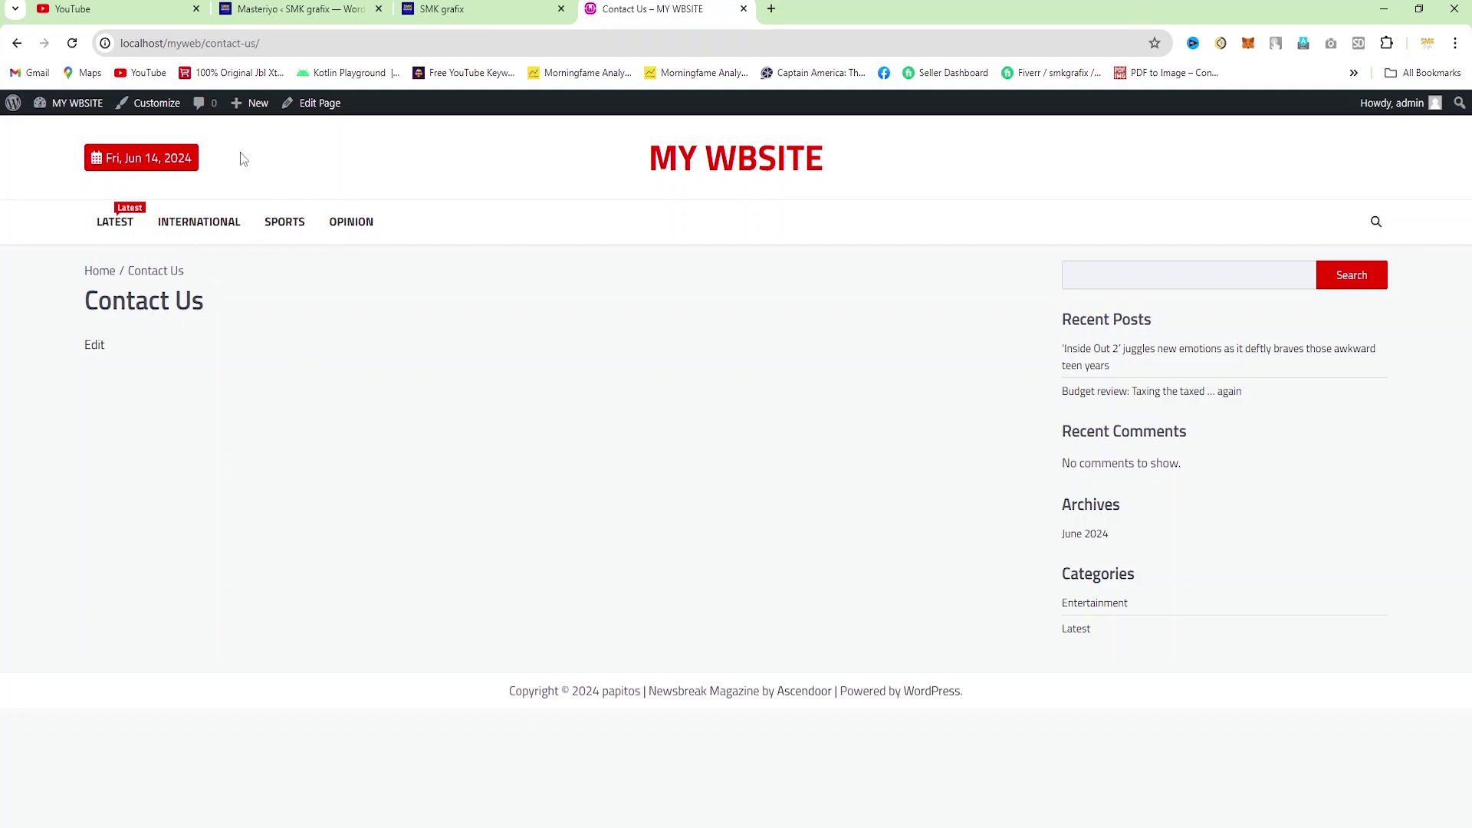
- Add the About Us, Contact Us and Home pages to the site menu "my menu"
{"action": "left_click", "coordinate": [69, 108]}
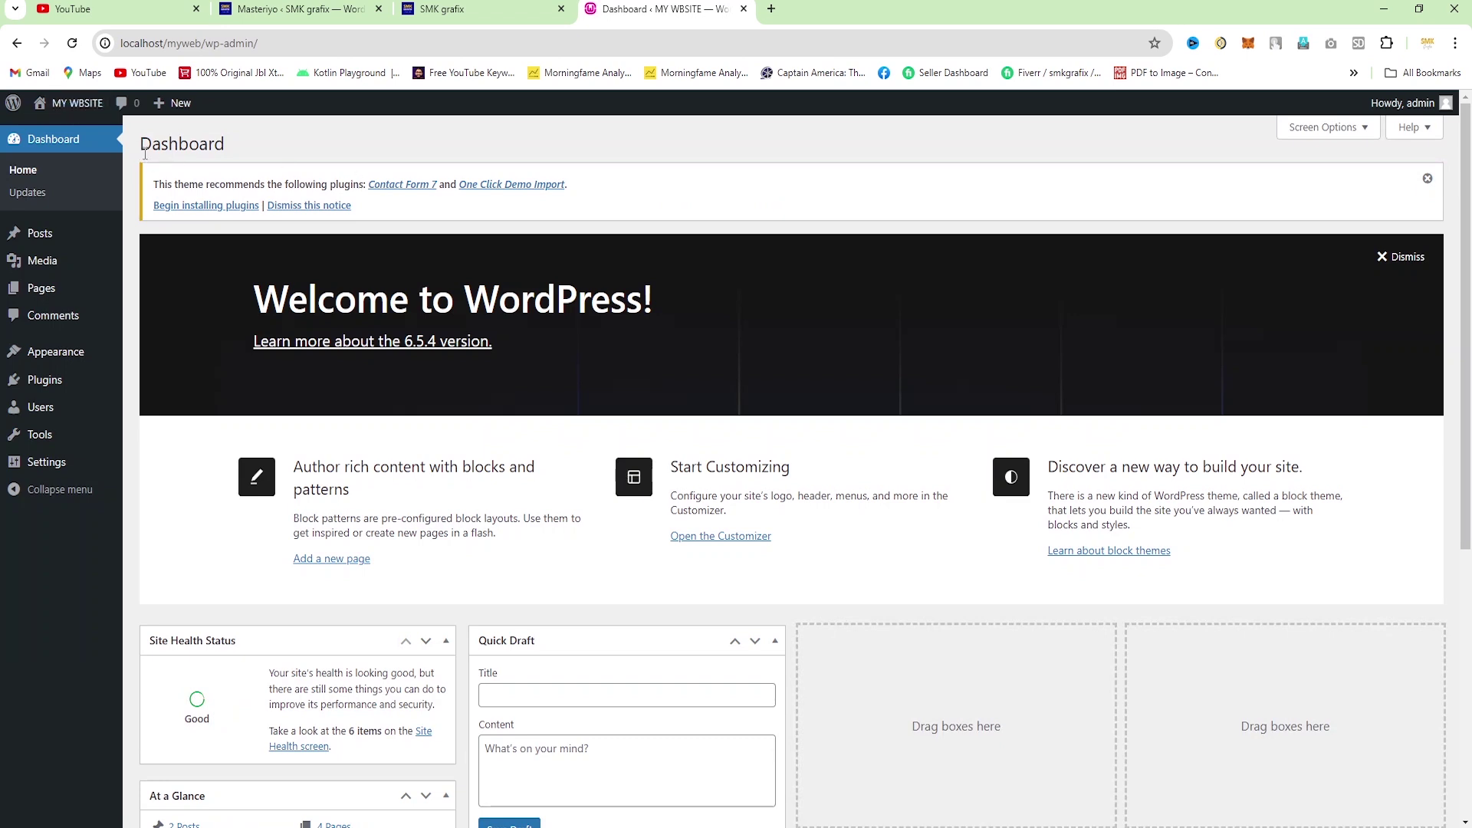
{"action": "mouse_move", "coordinate": [72, 354]}
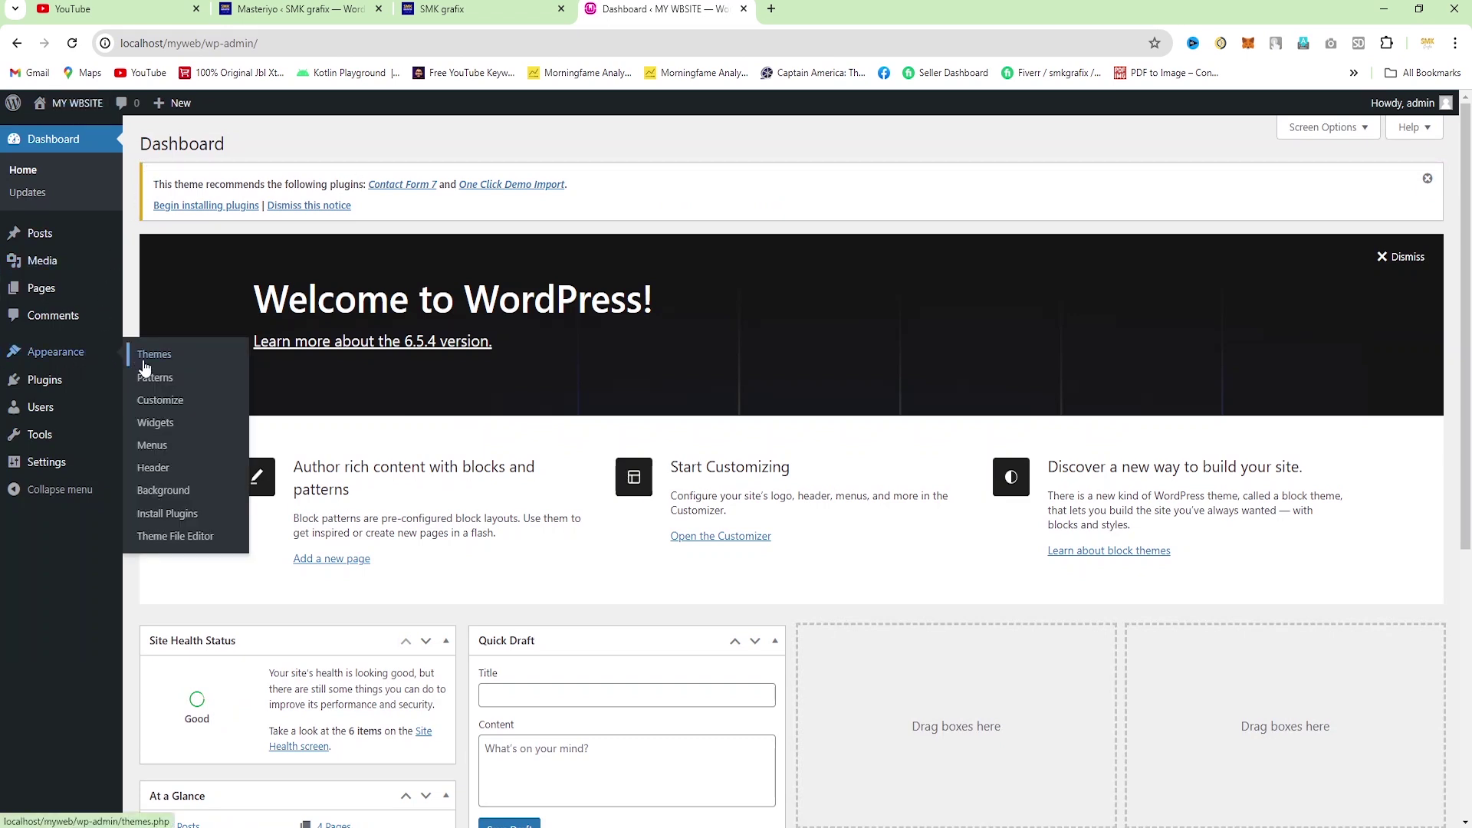
{"action": "left_click", "coordinate": [151, 451]}
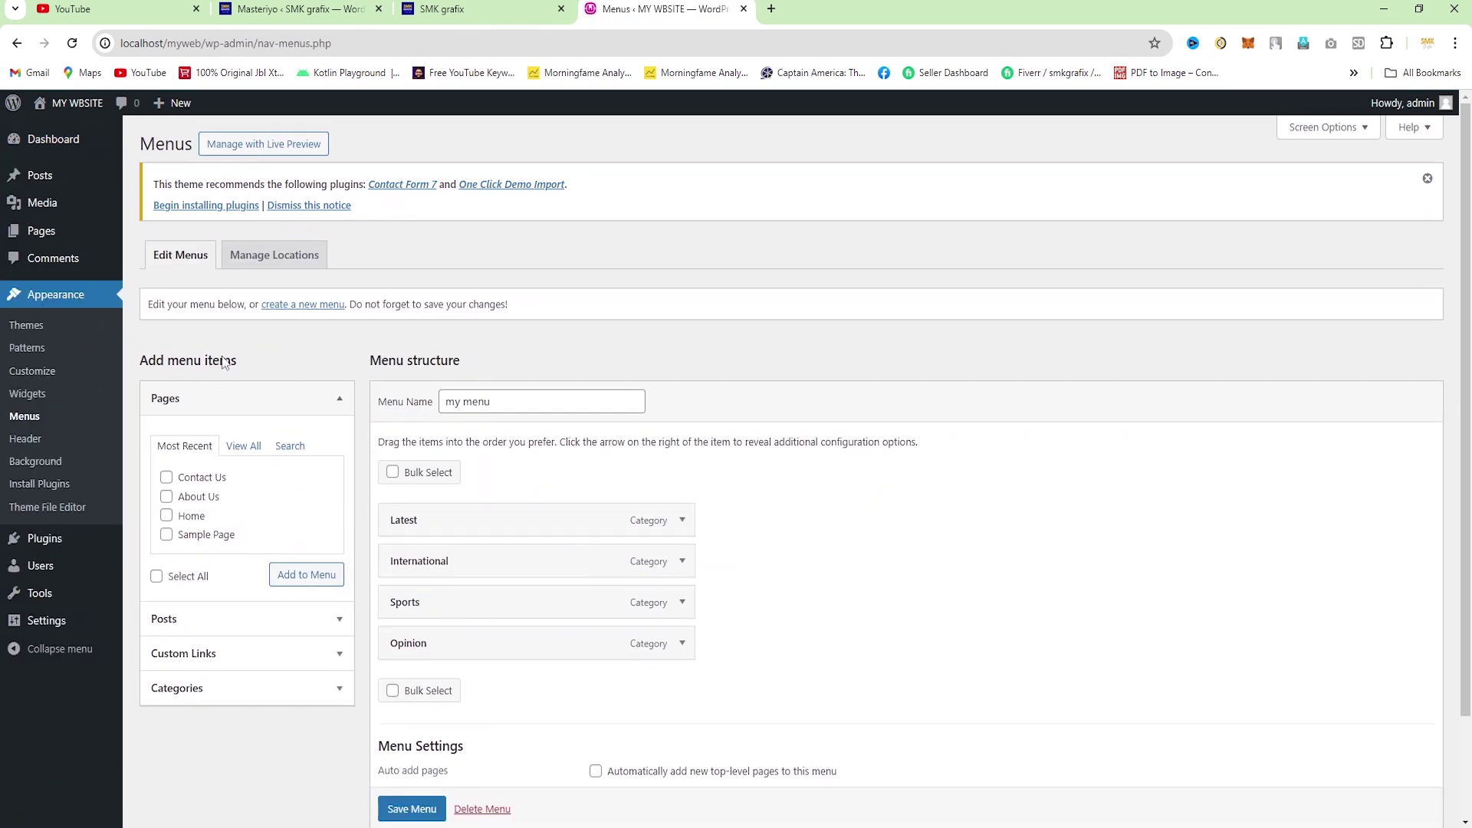
{"action": "left_click", "coordinate": [243, 446]}
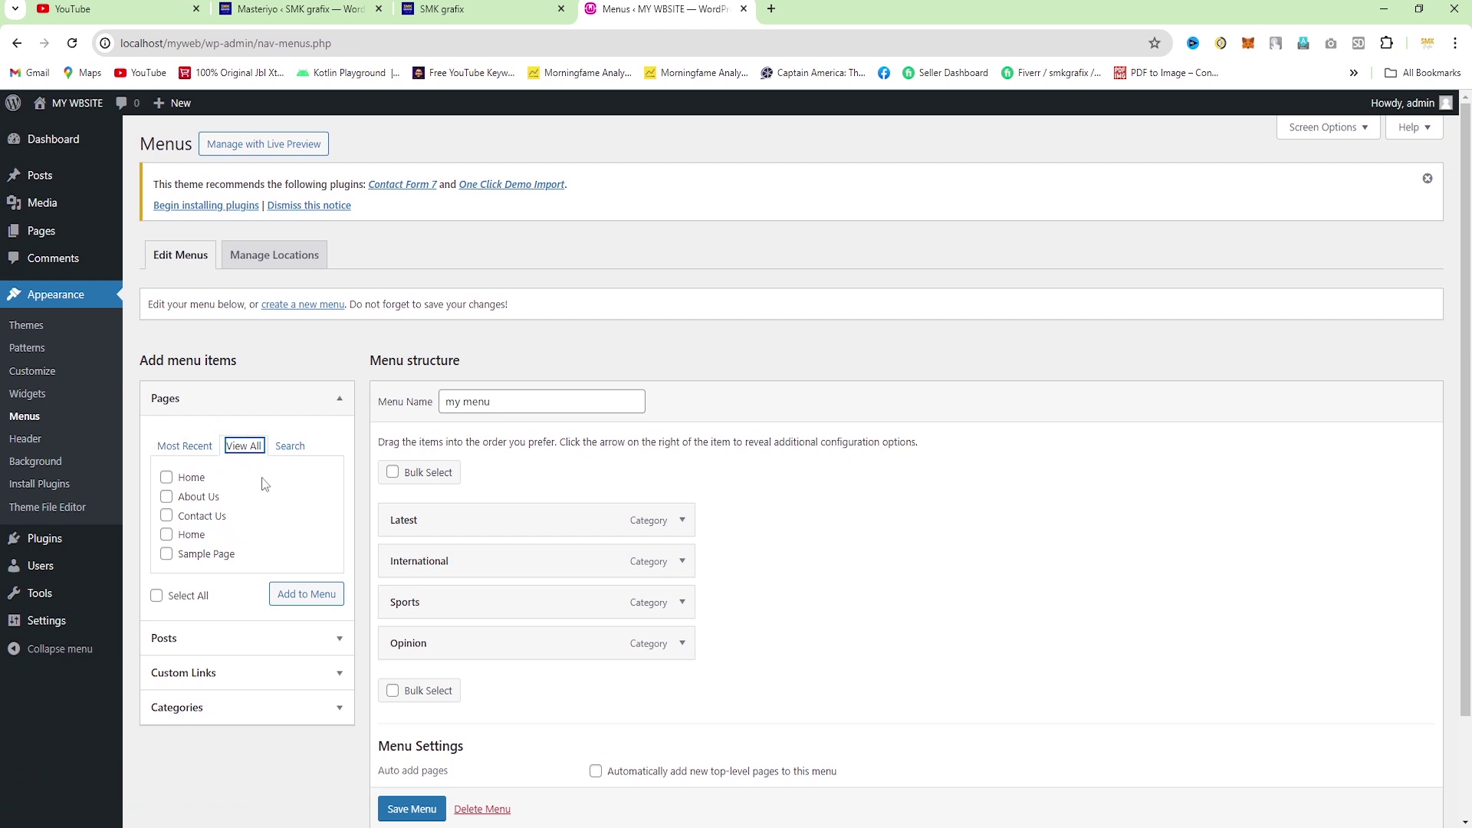
{"action": "left_click", "coordinate": [166, 535]}
{"action": "left_click", "coordinate": [166, 515]}
{"action": "left_click", "coordinate": [166, 496]}
{"action": "left_click", "coordinate": [294, 604]}
- Place Home first and About Us second in the menu structure, and save the menu
{"action": "scroll", "coordinate": [807, 662], "scroll_direction": "down", "scroll_amount": 2}
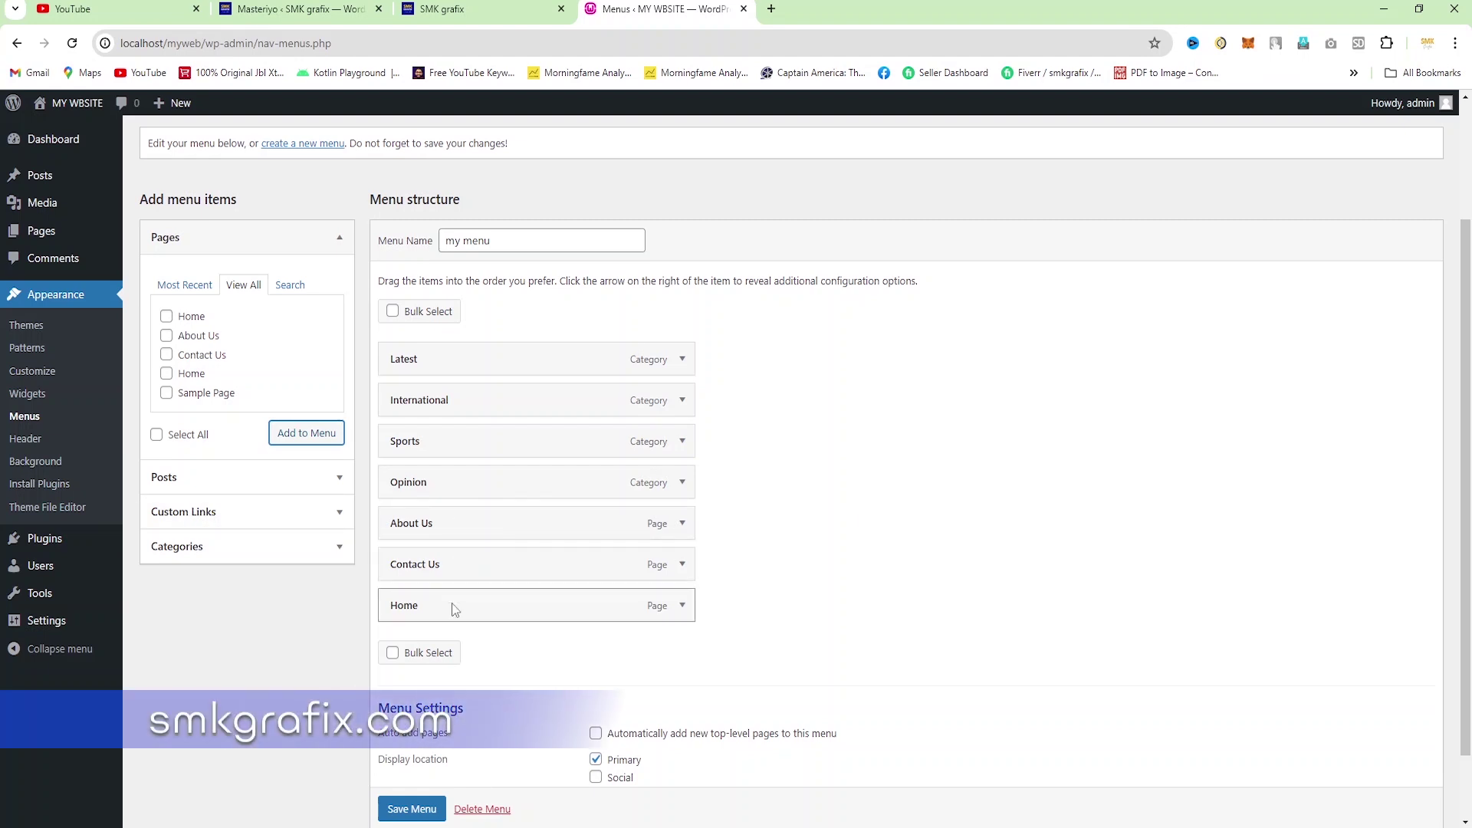
{"action": "left_click_drag", "start_coordinate": [452, 603], "coordinate": [440, 356]}
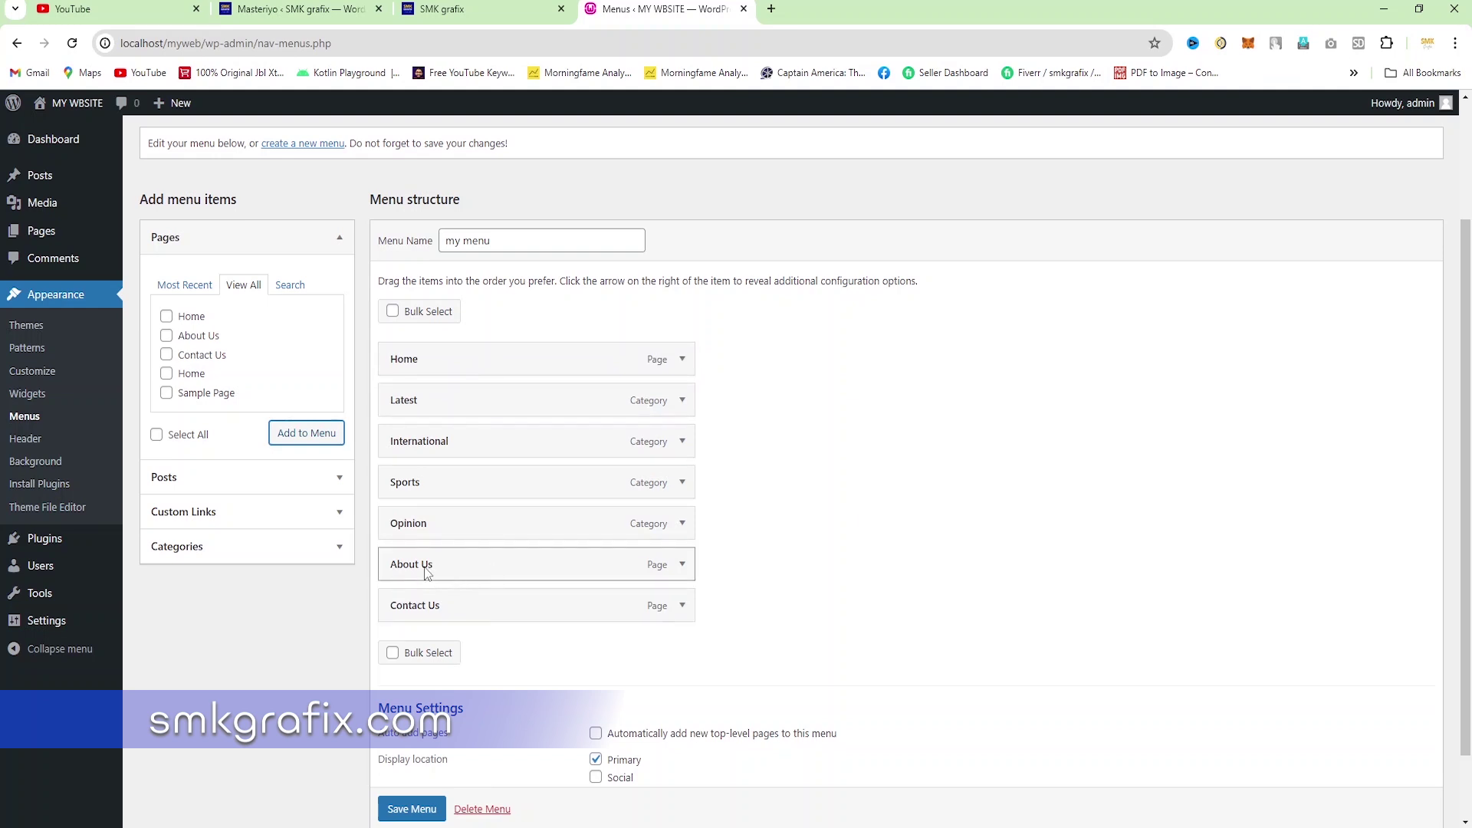
{"action": "left_click_drag", "start_coordinate": [427, 571], "coordinate": [426, 400]}
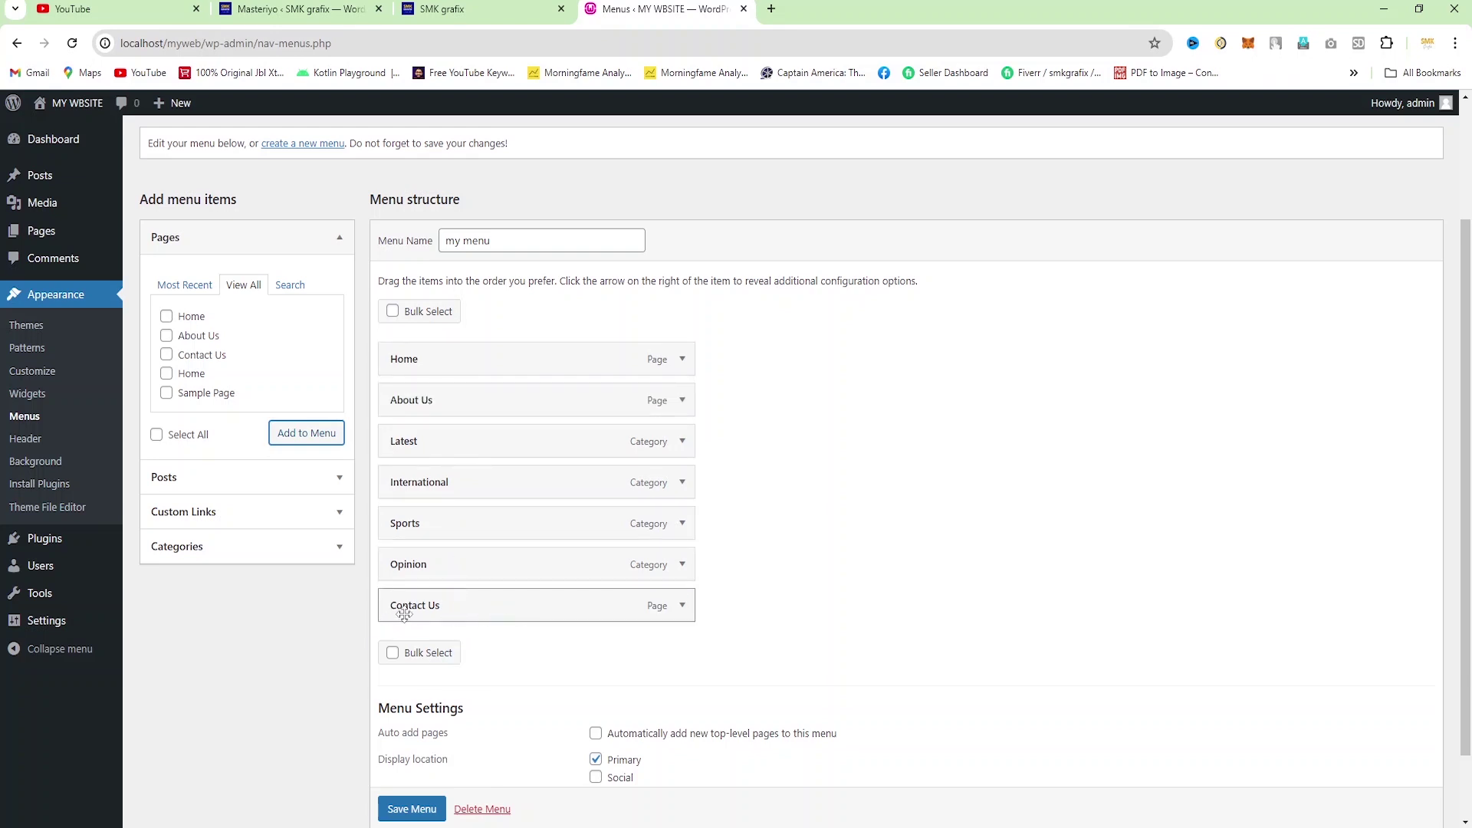
{"action": "scroll", "coordinate": [490, 648], "scroll_direction": "down", "scroll_amount": 2}
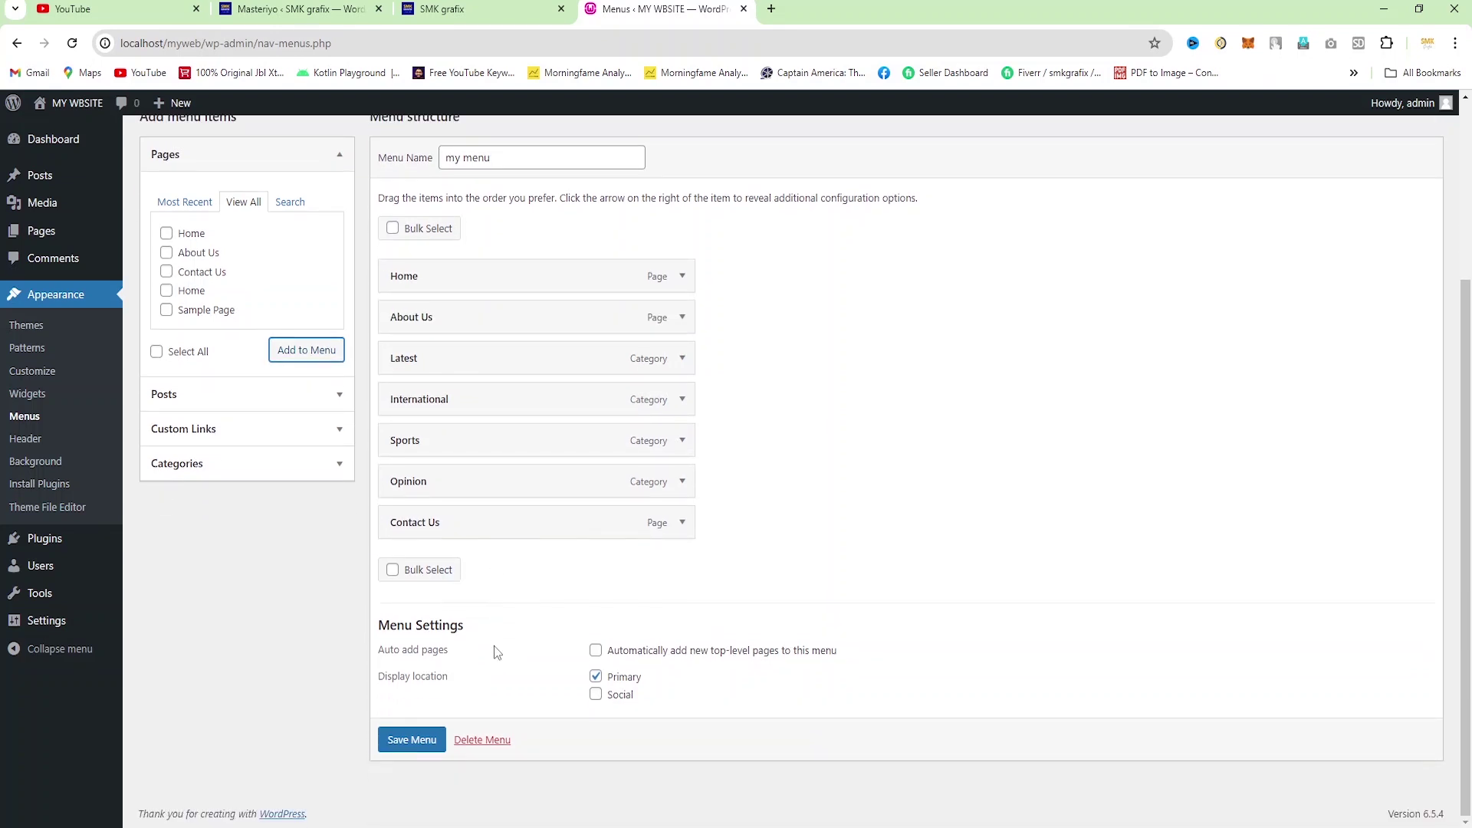
{"action": "left_click", "coordinate": [399, 742]}
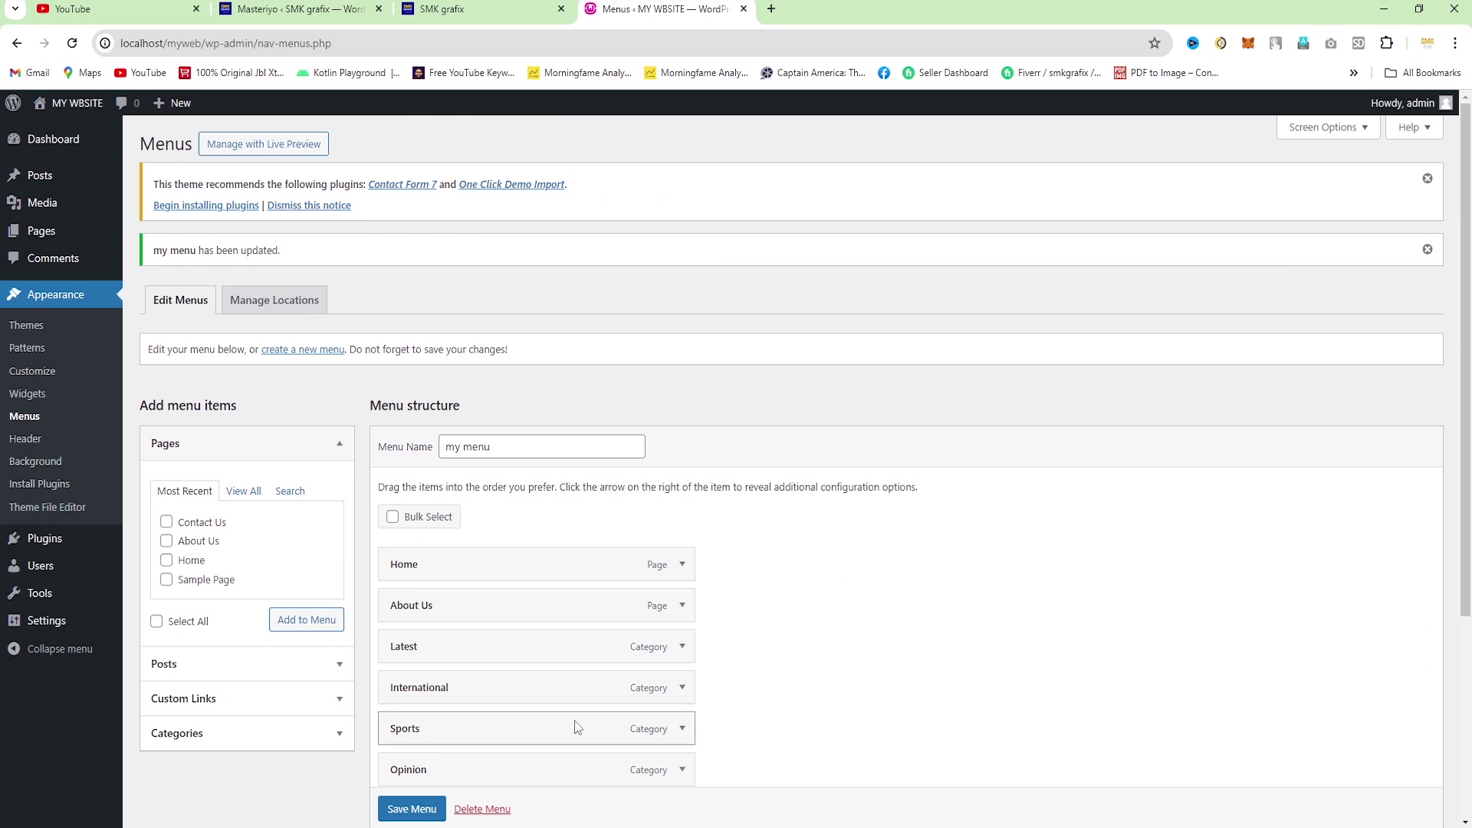
- Open the MY WBSITE front page in a new tab to check its navigation menu
{"action": "mouse_move", "coordinate": [57, 104]}
{"action": "right_click", "coordinate": [54, 131]}
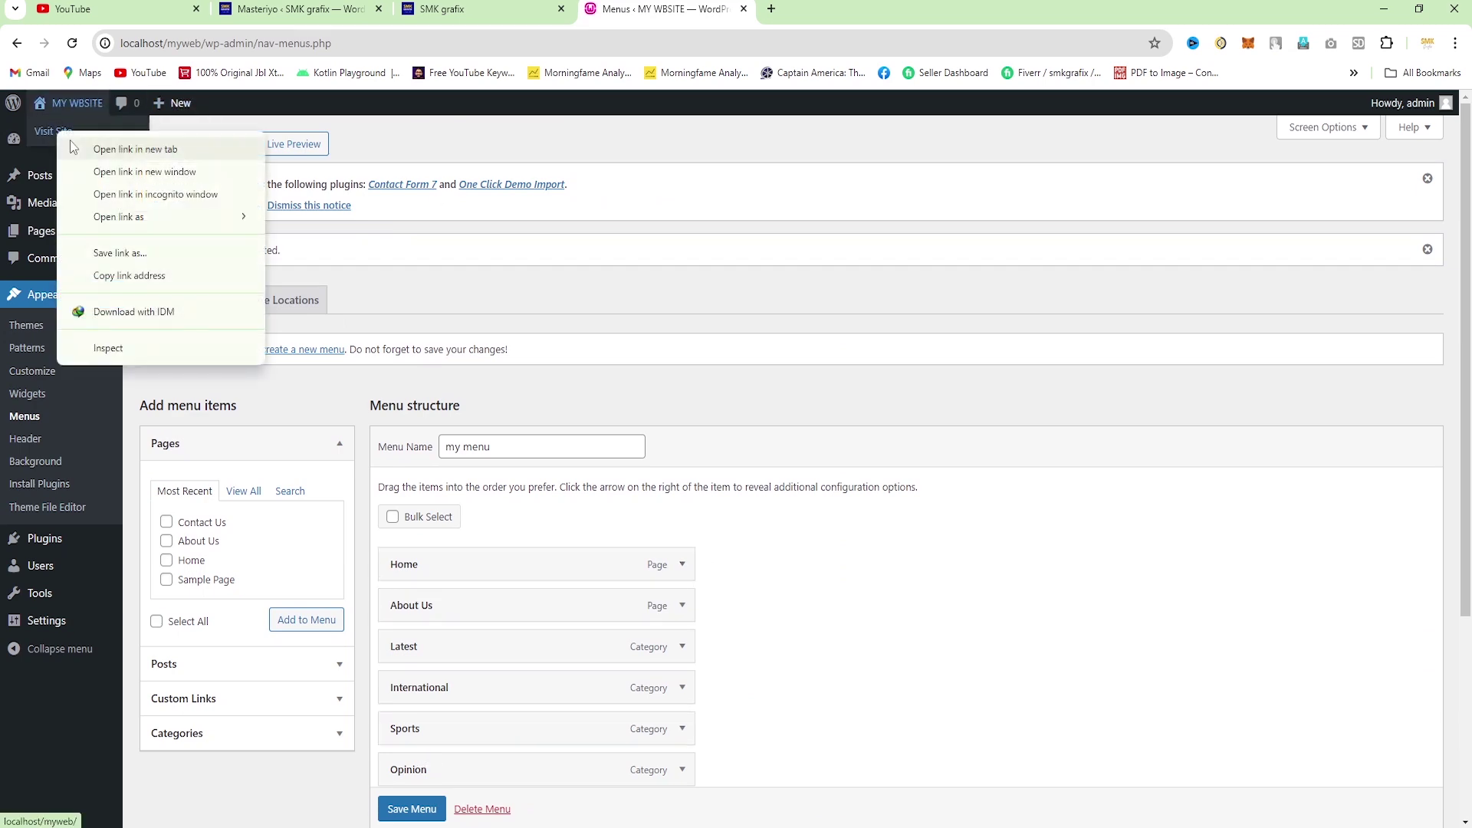
{"action": "left_click", "coordinate": [227, 146]}
{"action": "left_click", "coordinate": [813, 10]}
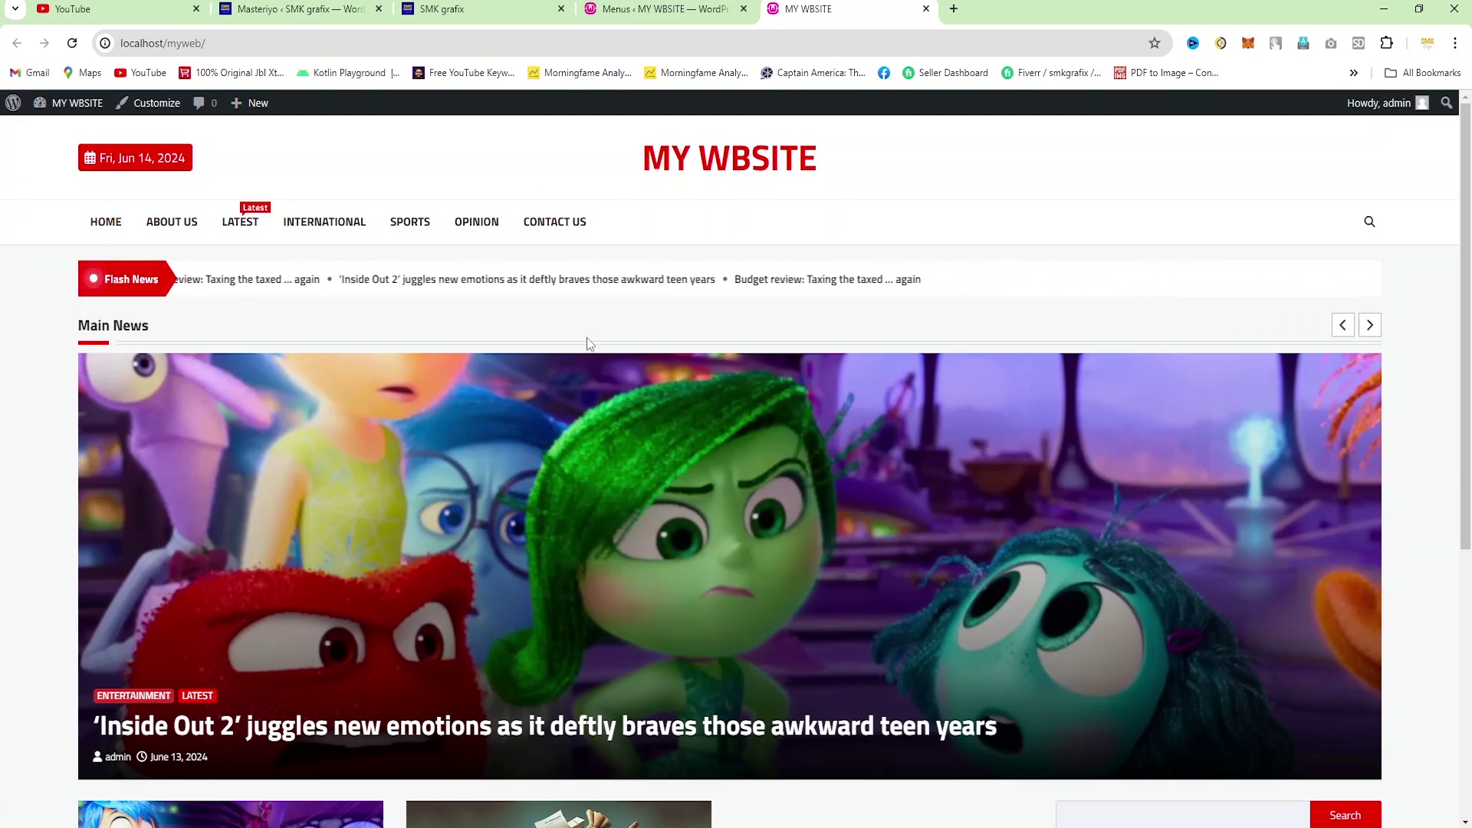
- Inspect the Home item's settings back in the menu editor, and open the list of all pages
{"action": "key", "text": "ctrl+shift+Tab"}
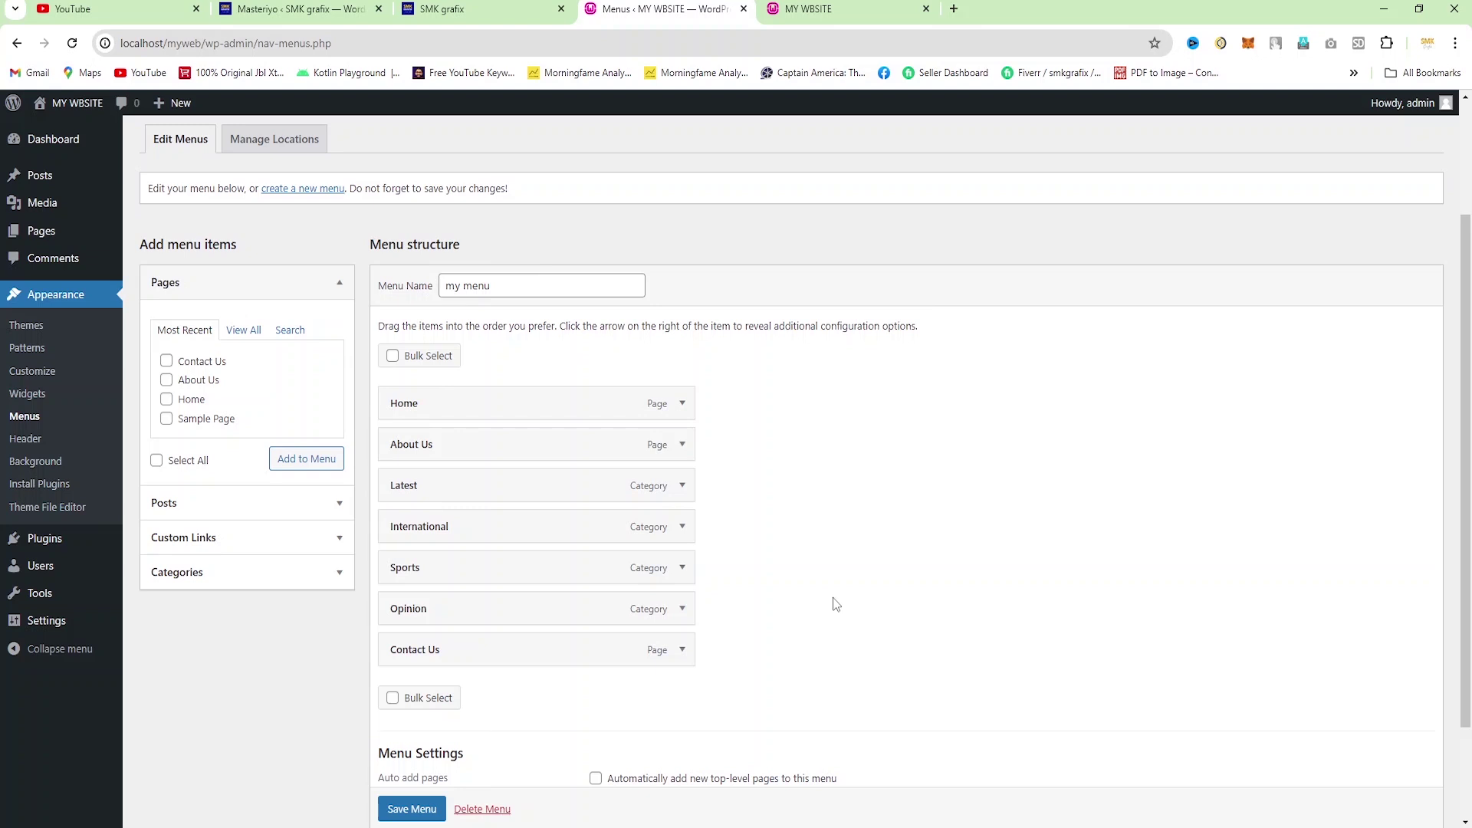
{"action": "left_click", "coordinate": [683, 404]}
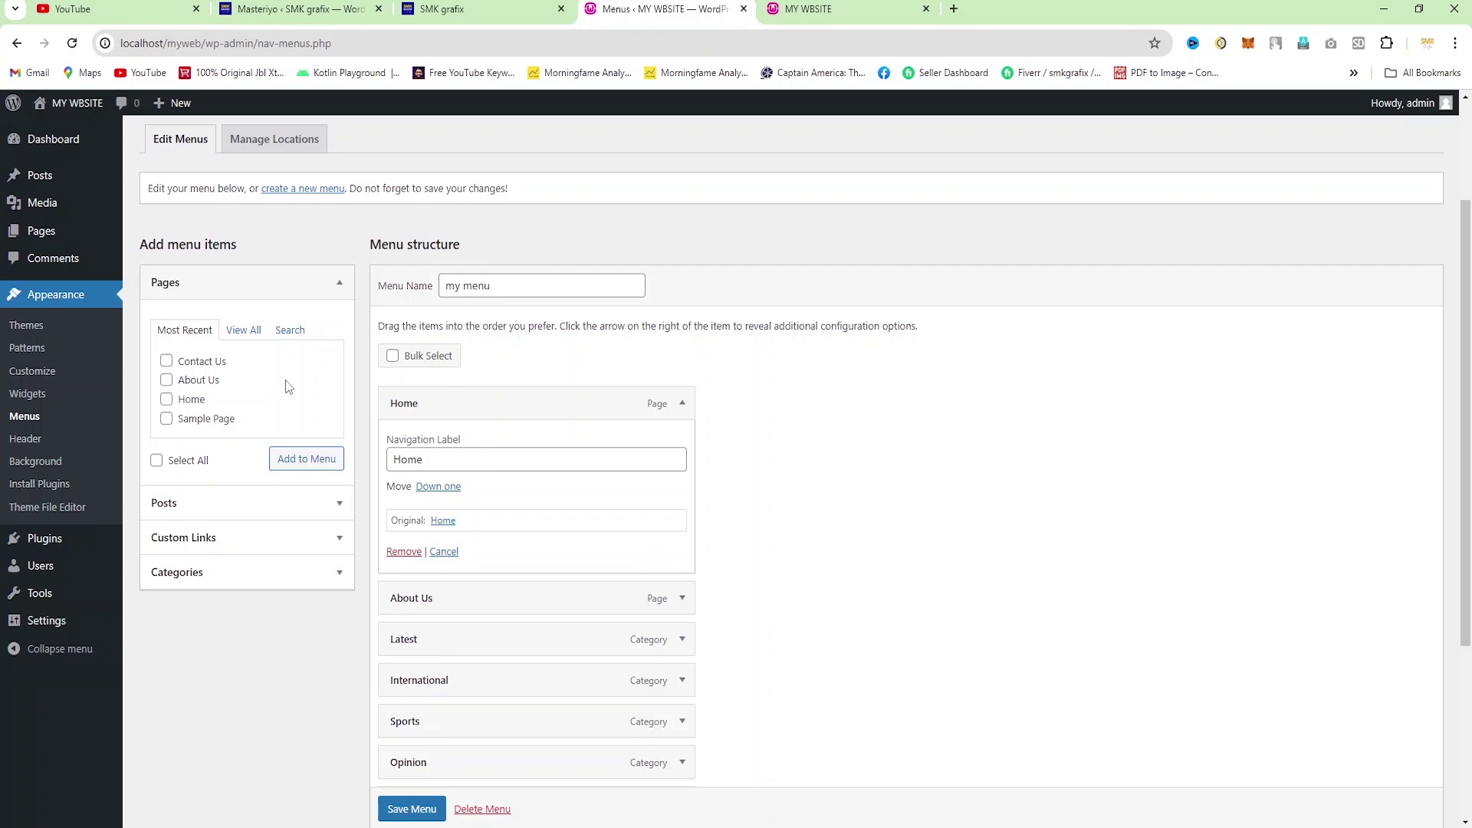
{"action": "mouse_move", "coordinate": [66, 234]}
{"action": "left_click", "coordinate": [176, 238]}
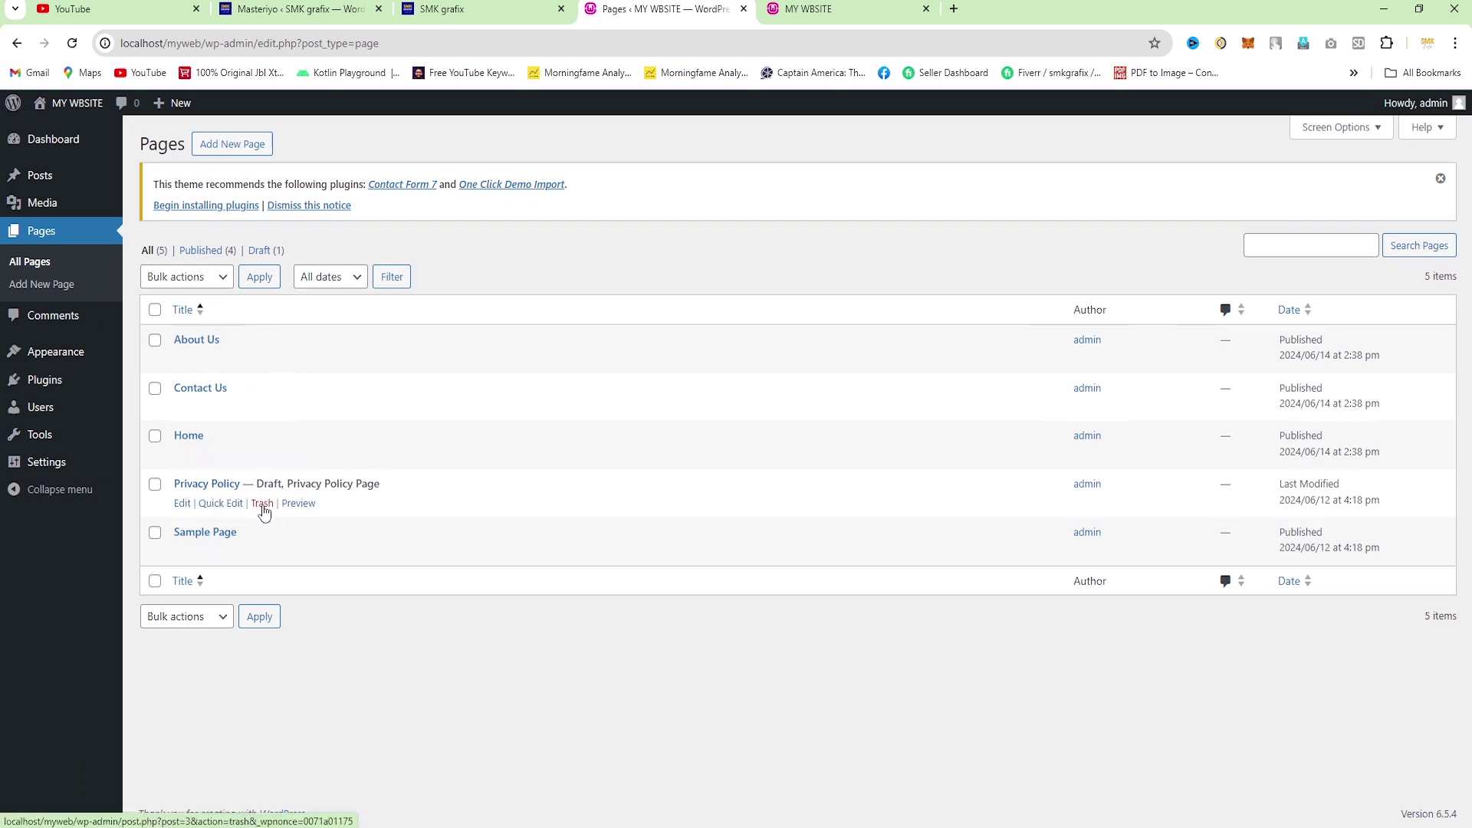
- Move the Privacy Policy draft and Sample Page to the trash, and open the About Us page's empty body for editing
{"action": "left_click", "coordinate": [261, 503]}
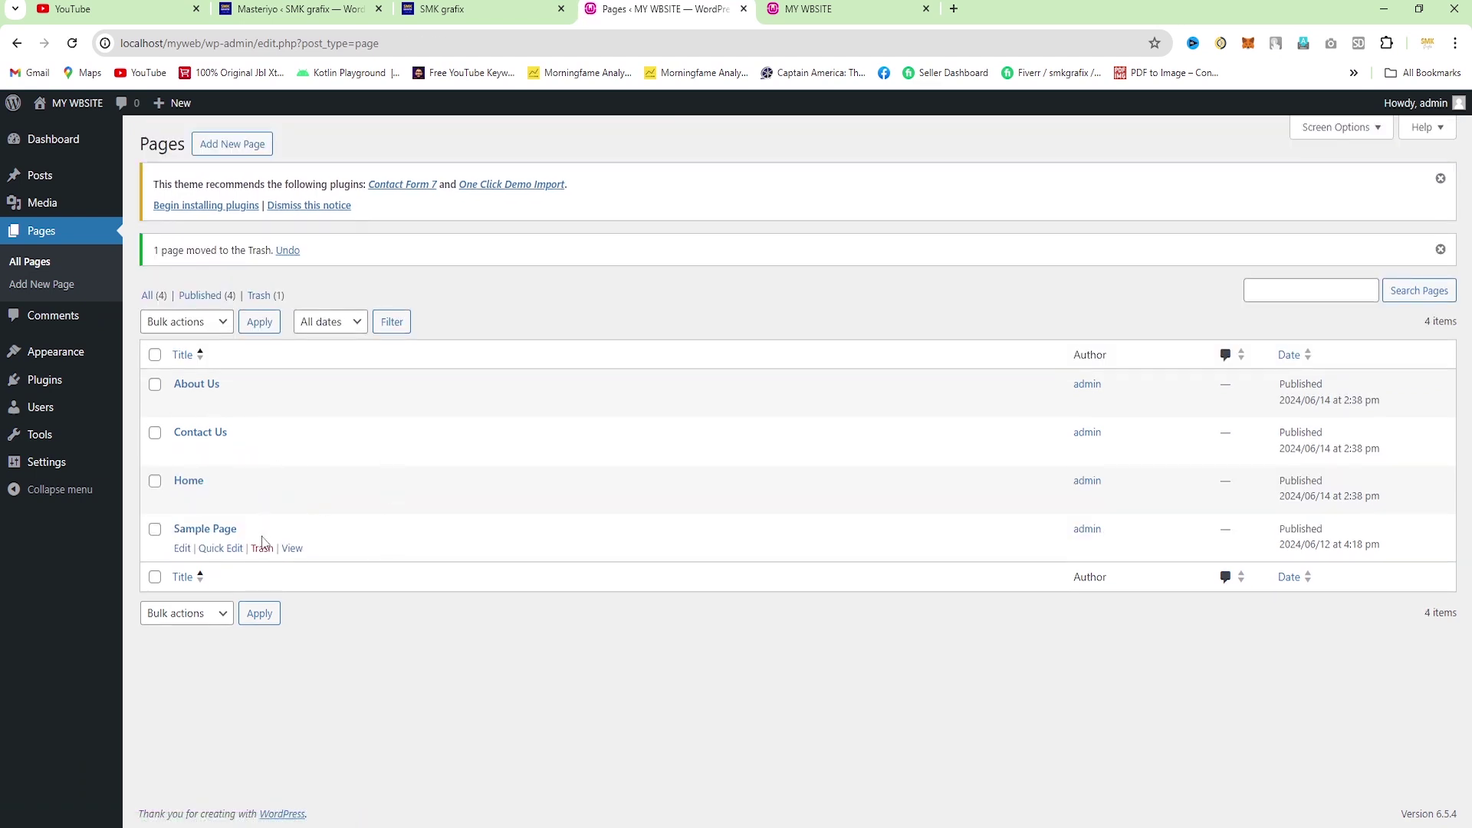
{"action": "left_click", "coordinate": [262, 547]}
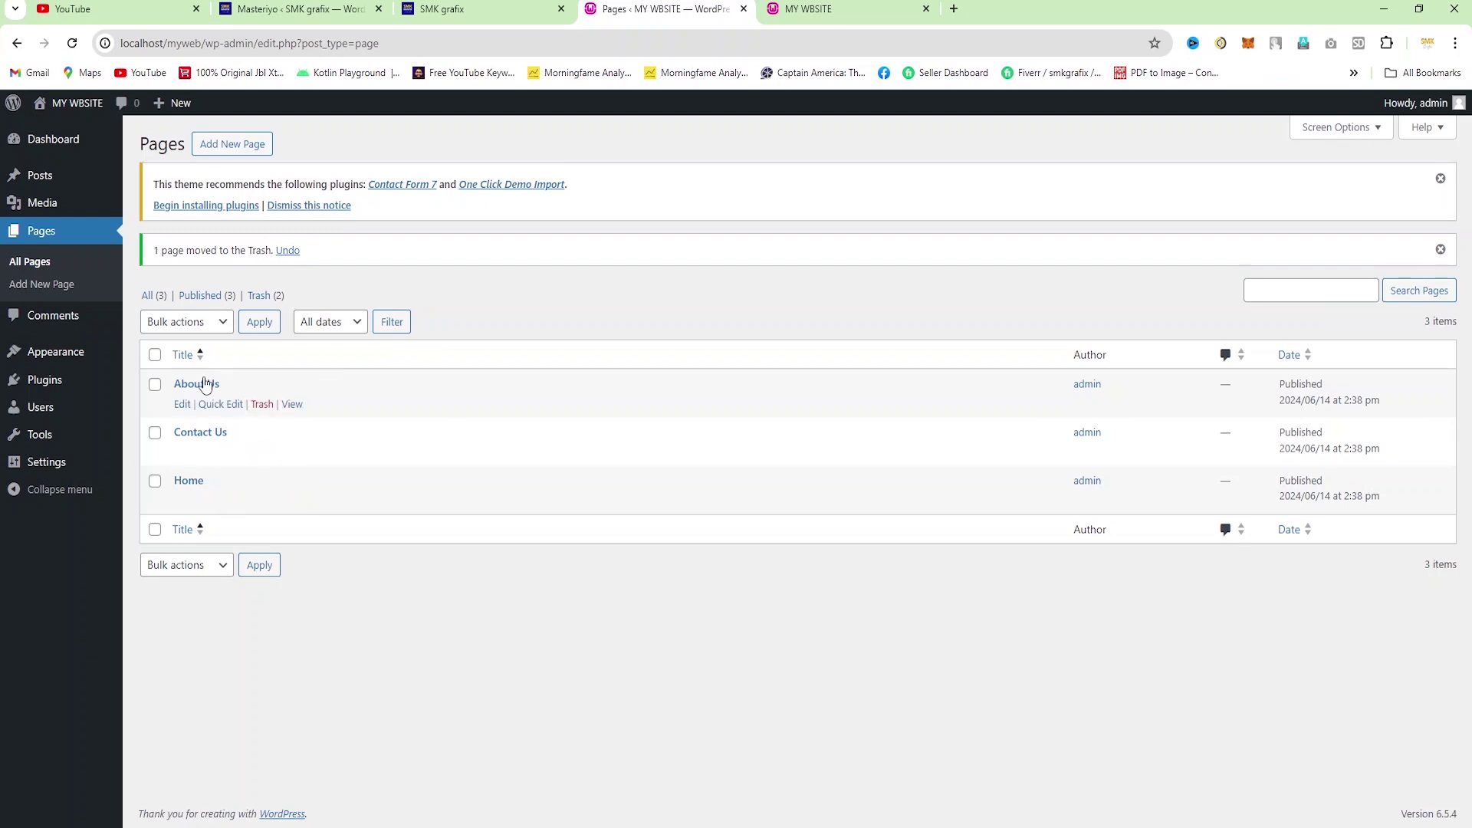
{"action": "left_click", "coordinate": [182, 405]}
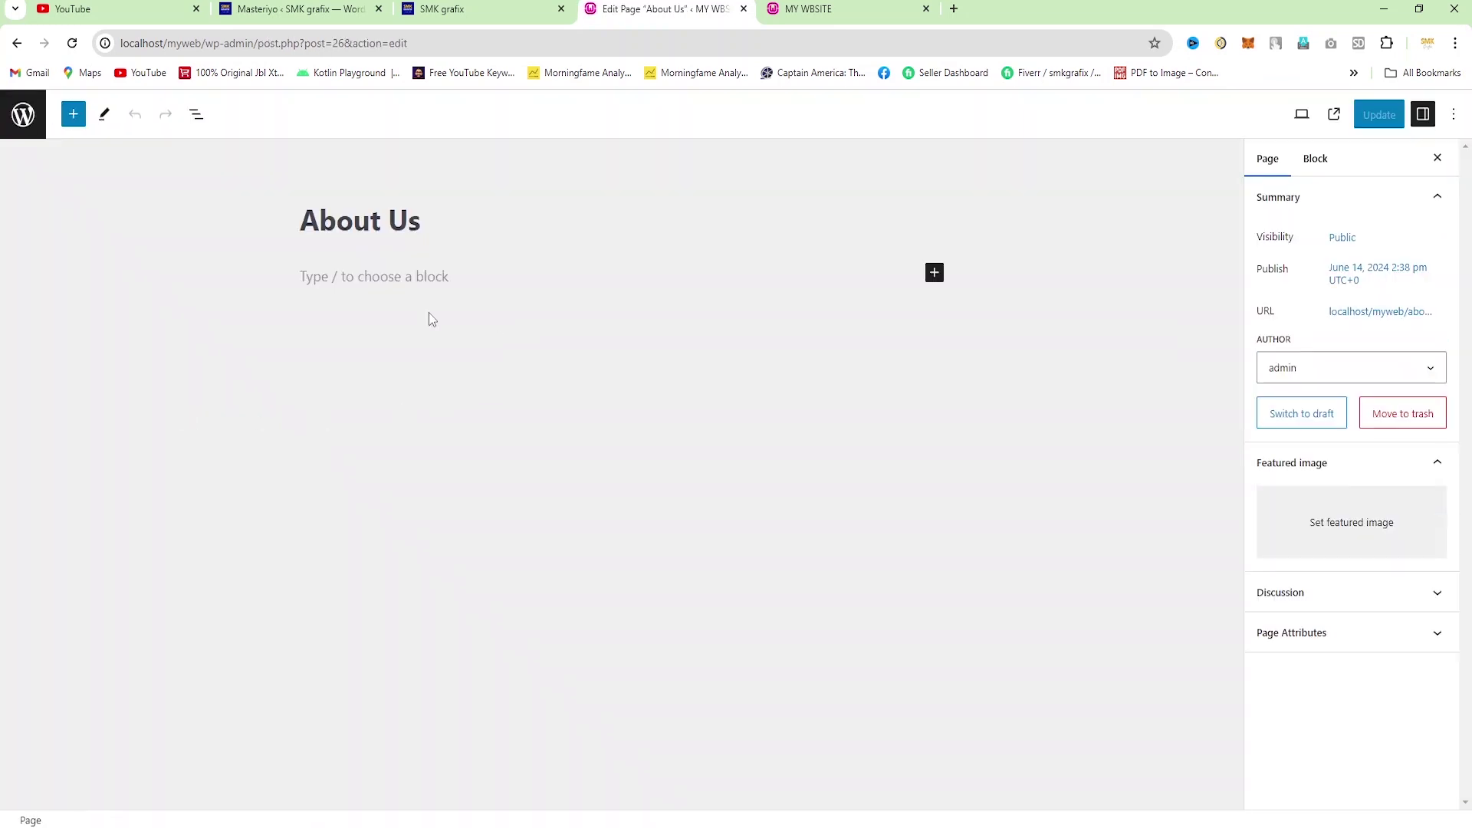
{"action": "left_click", "coordinate": [366, 283]}
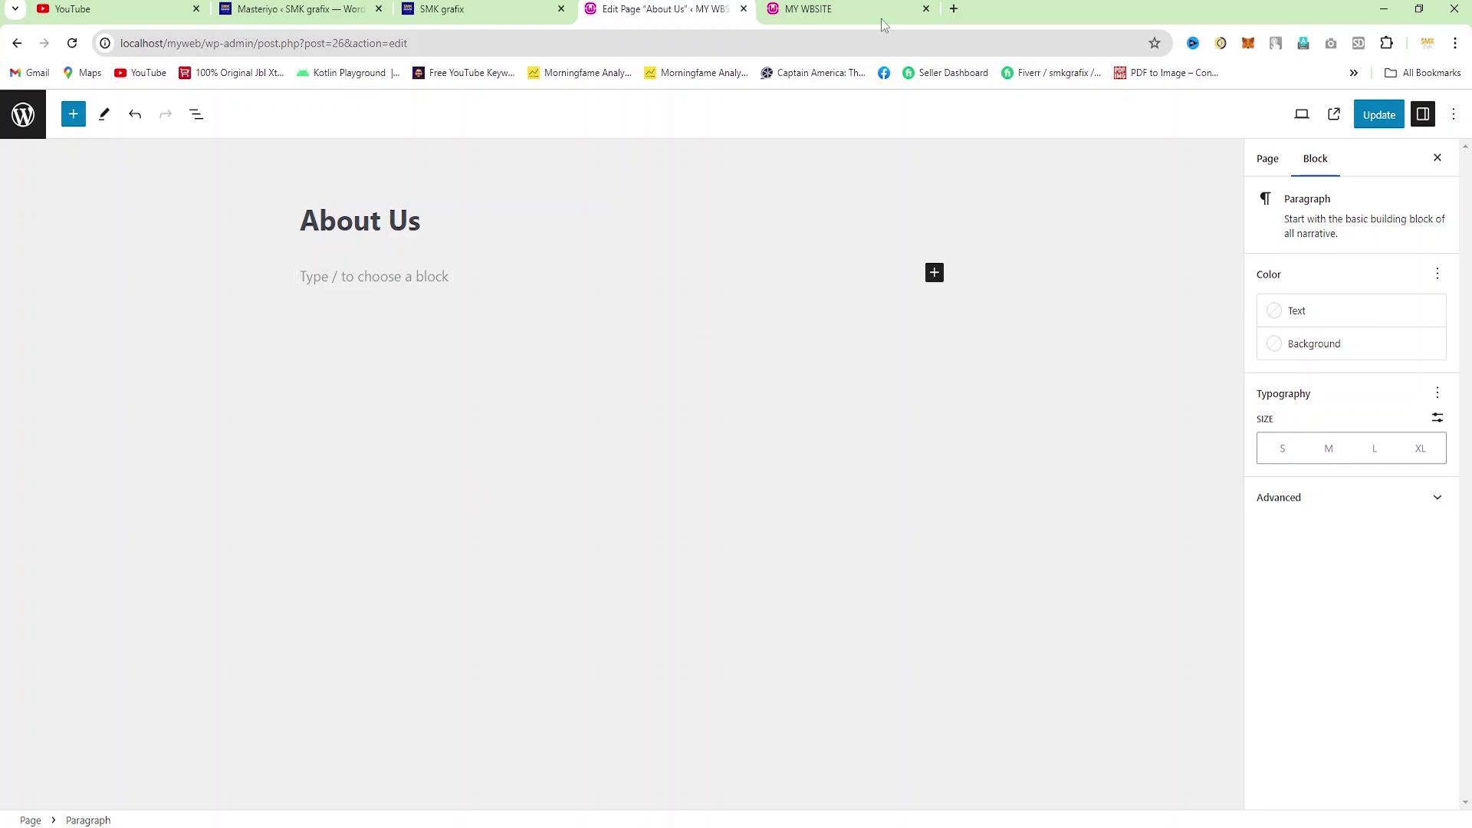
- Open Gemini in a new tab and submit the prompt "write about us page for a business website of IT"
{"action": "mouse_move", "coordinate": [897, 4]}
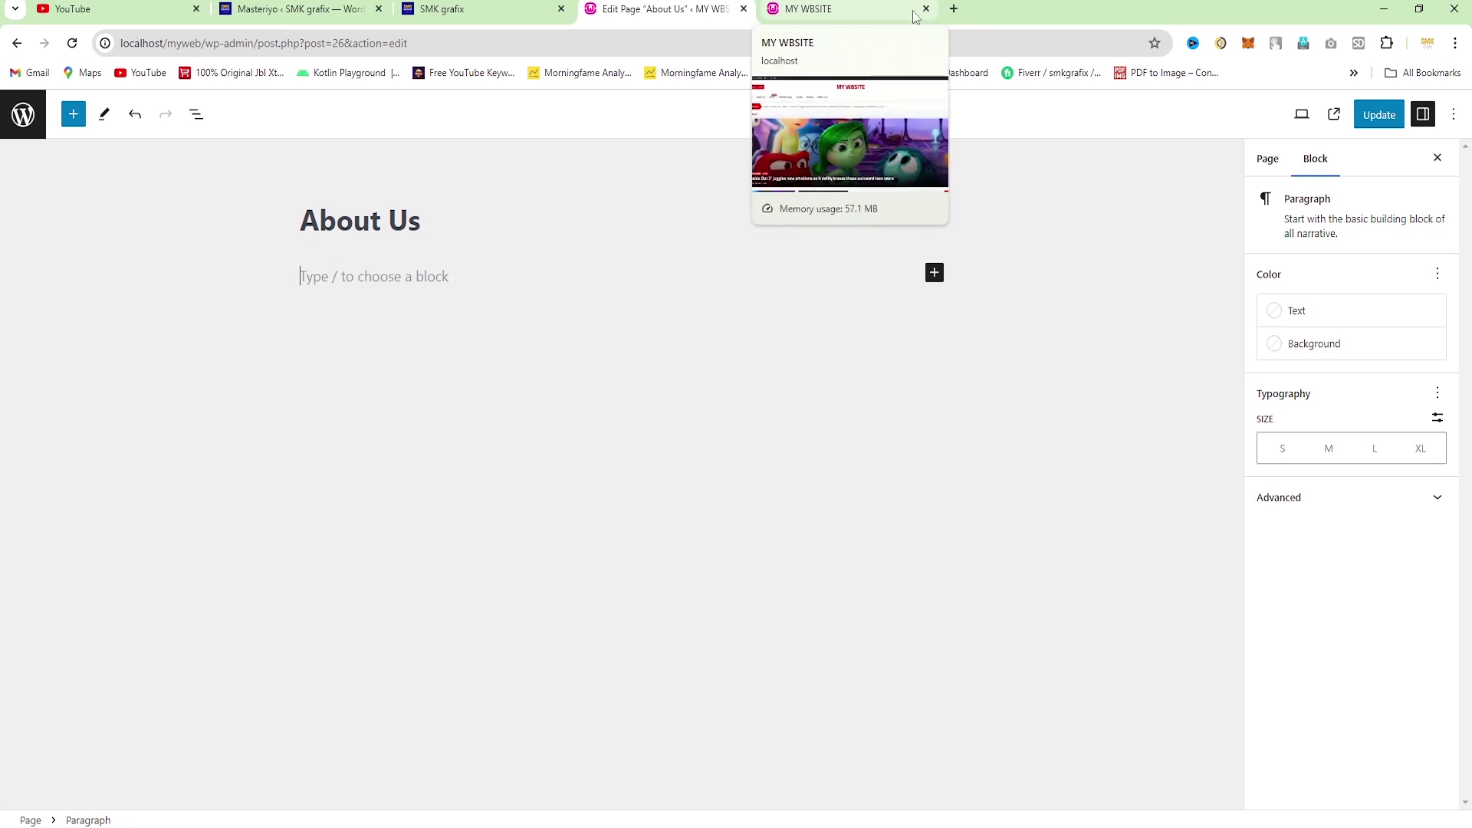
{"action": "left_click", "coordinate": [954, 9]}
{"action": "type", "text": "gemini"}
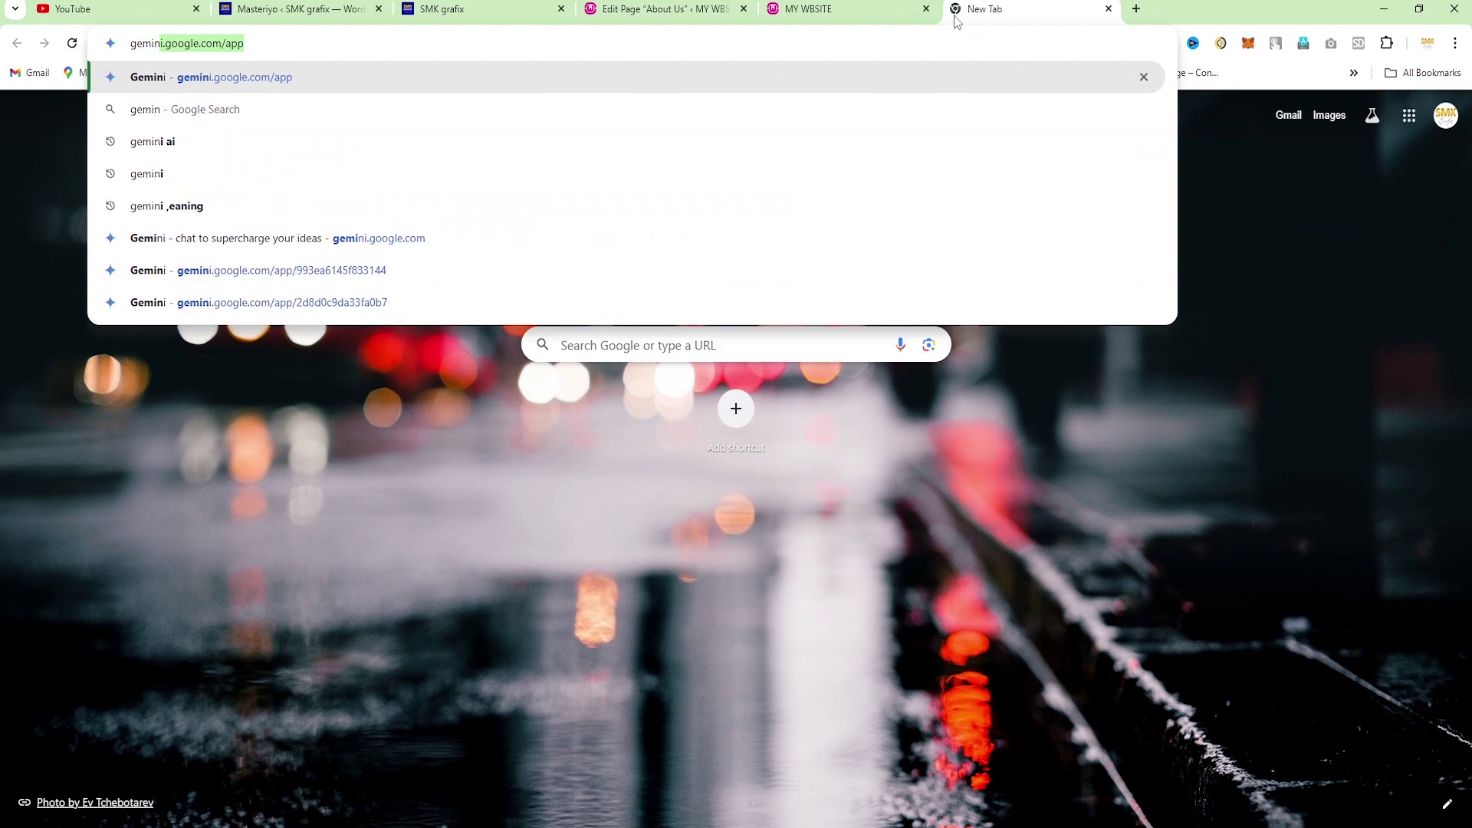
{"action": "key", "text": "Return"}
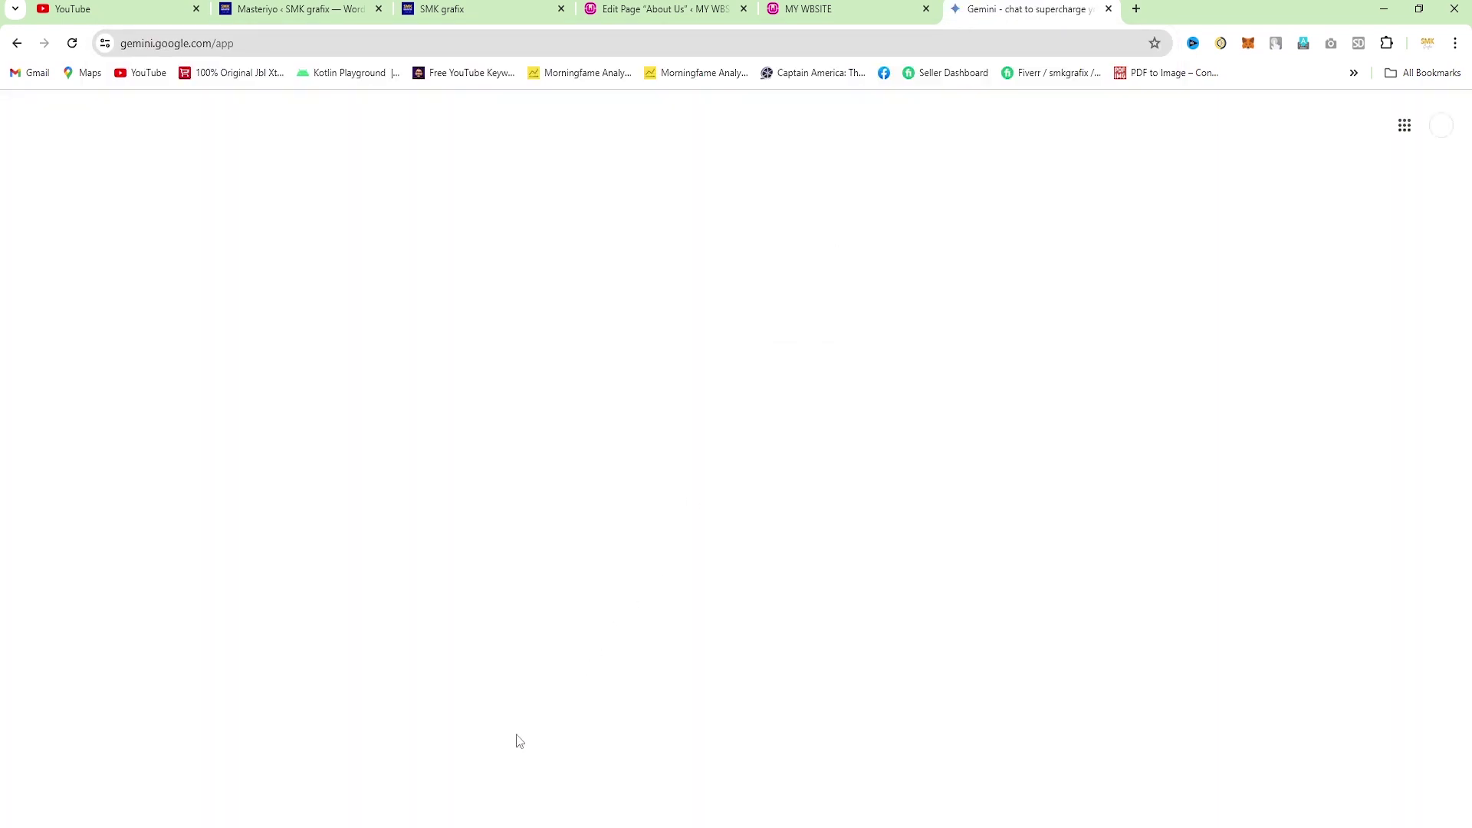
{"action": "type", "text": "write about"}
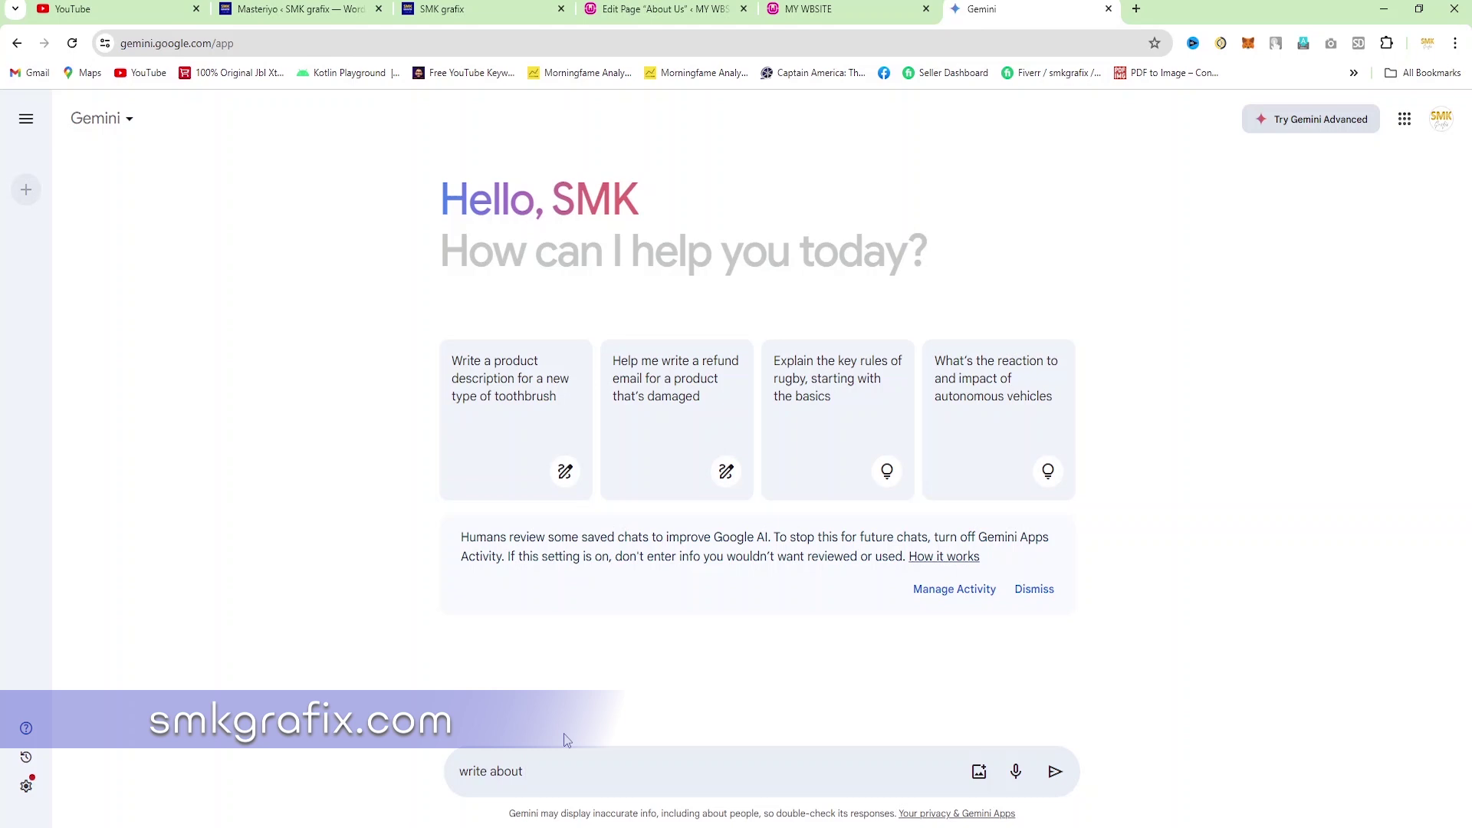
{"action": "type", "text": " us page for a business website"}
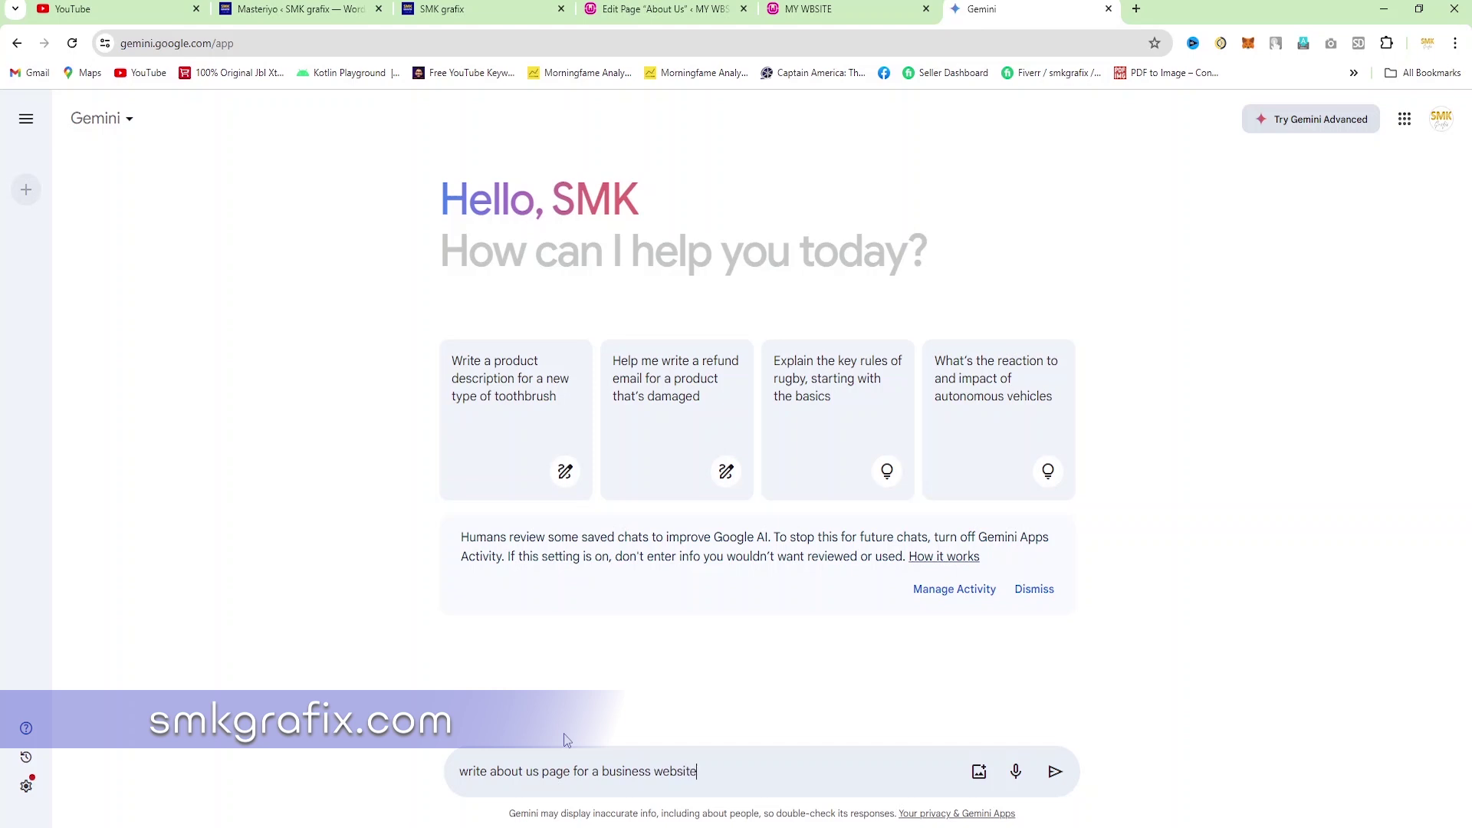
{"action": "type", "text": " of IT"}
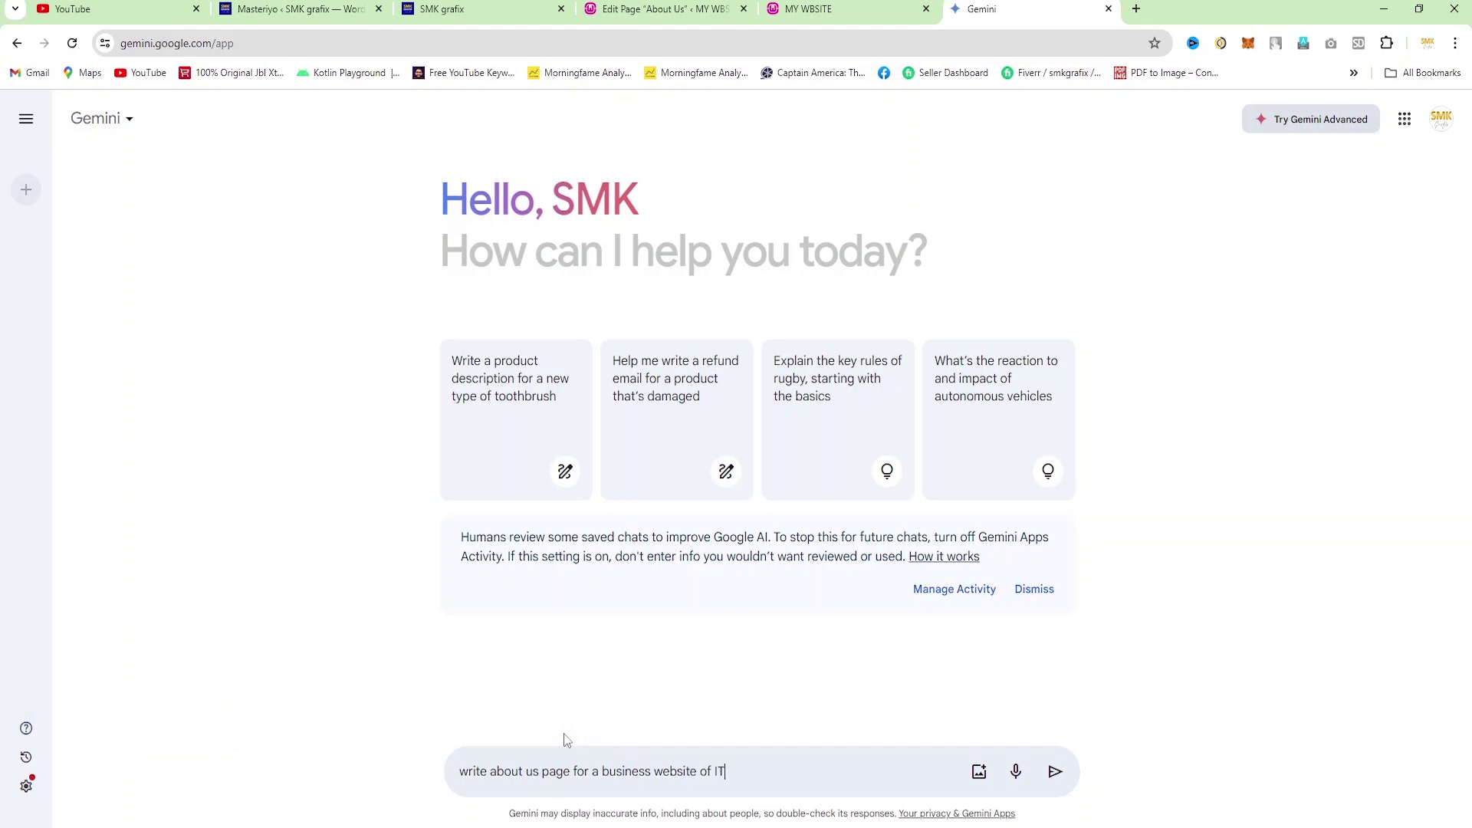
{"action": "key", "text": "Return"}
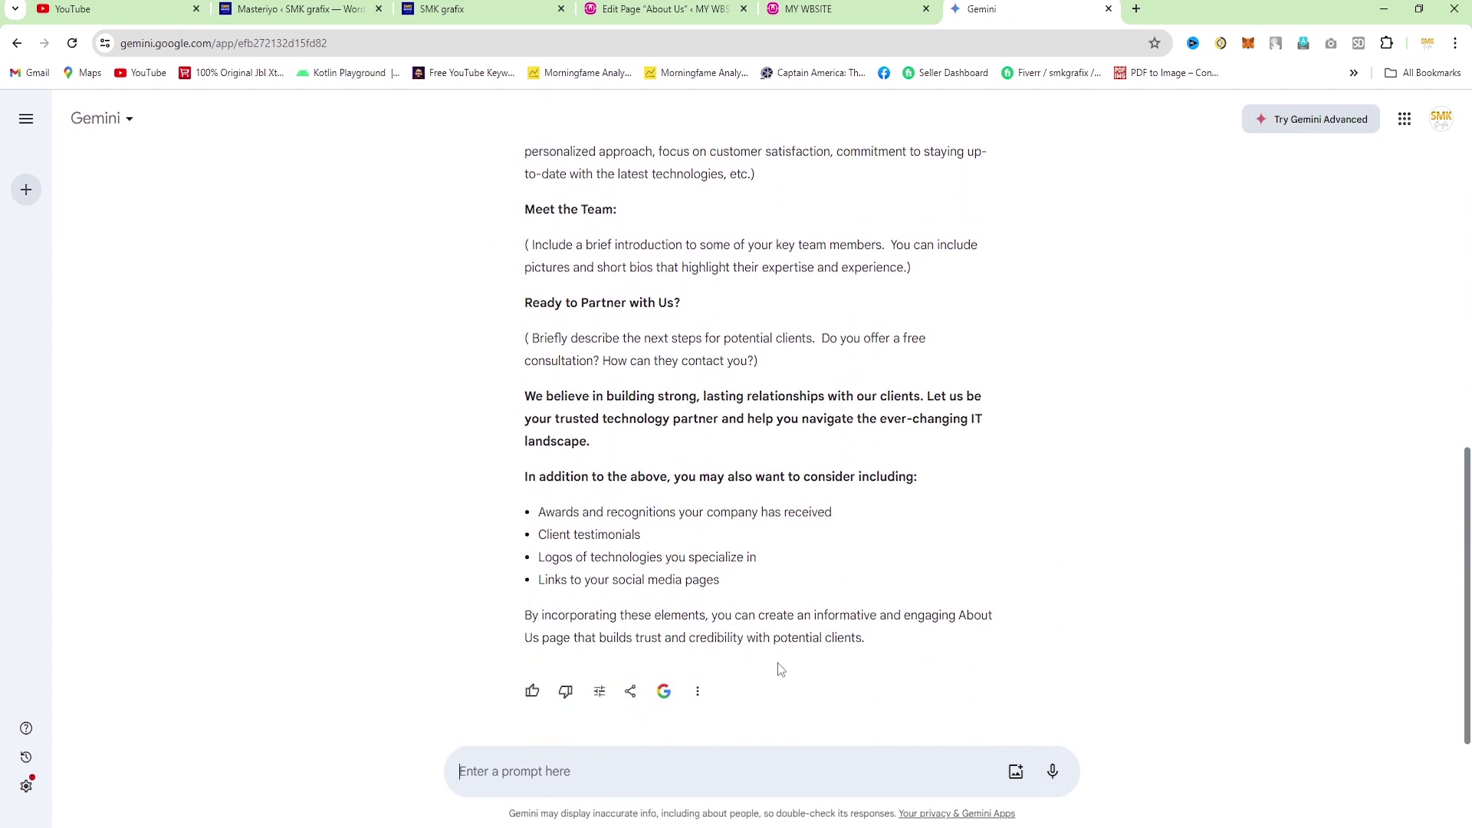
- Copy Gemini's text from the heading "Who We Are: Your Trusted Technology Partner" onward and paste it into the About Us page body
{"action": "scroll", "coordinate": [777, 669], "scroll_direction": "up", "scroll_amount": 1}
{"action": "left_click_drag", "start_coordinate": [591, 521], "coordinate": [529, 252]}
{"action": "key", "text": "ctrl+c"}
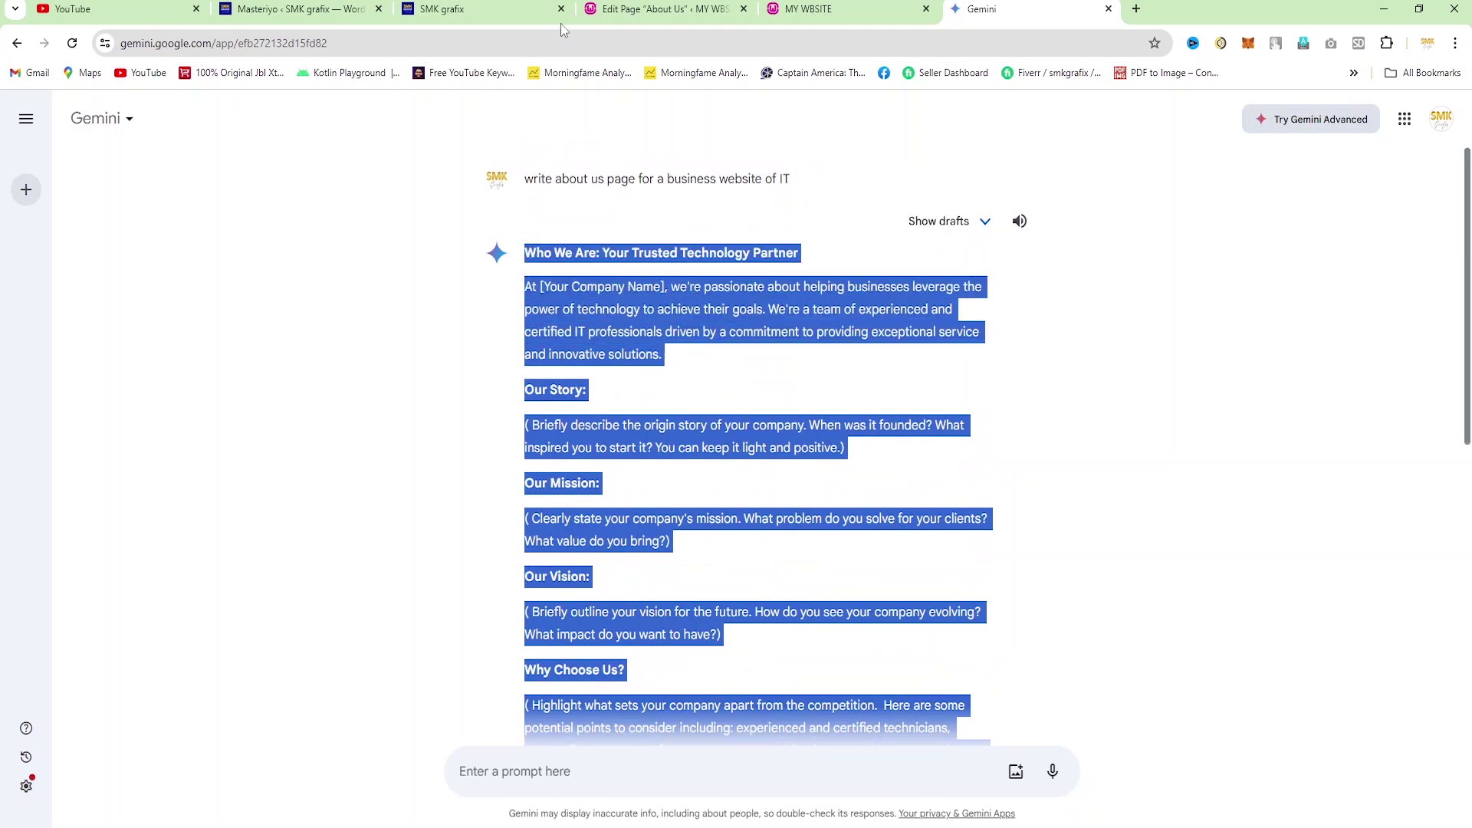
{"action": "left_click", "coordinate": [636, 9]}
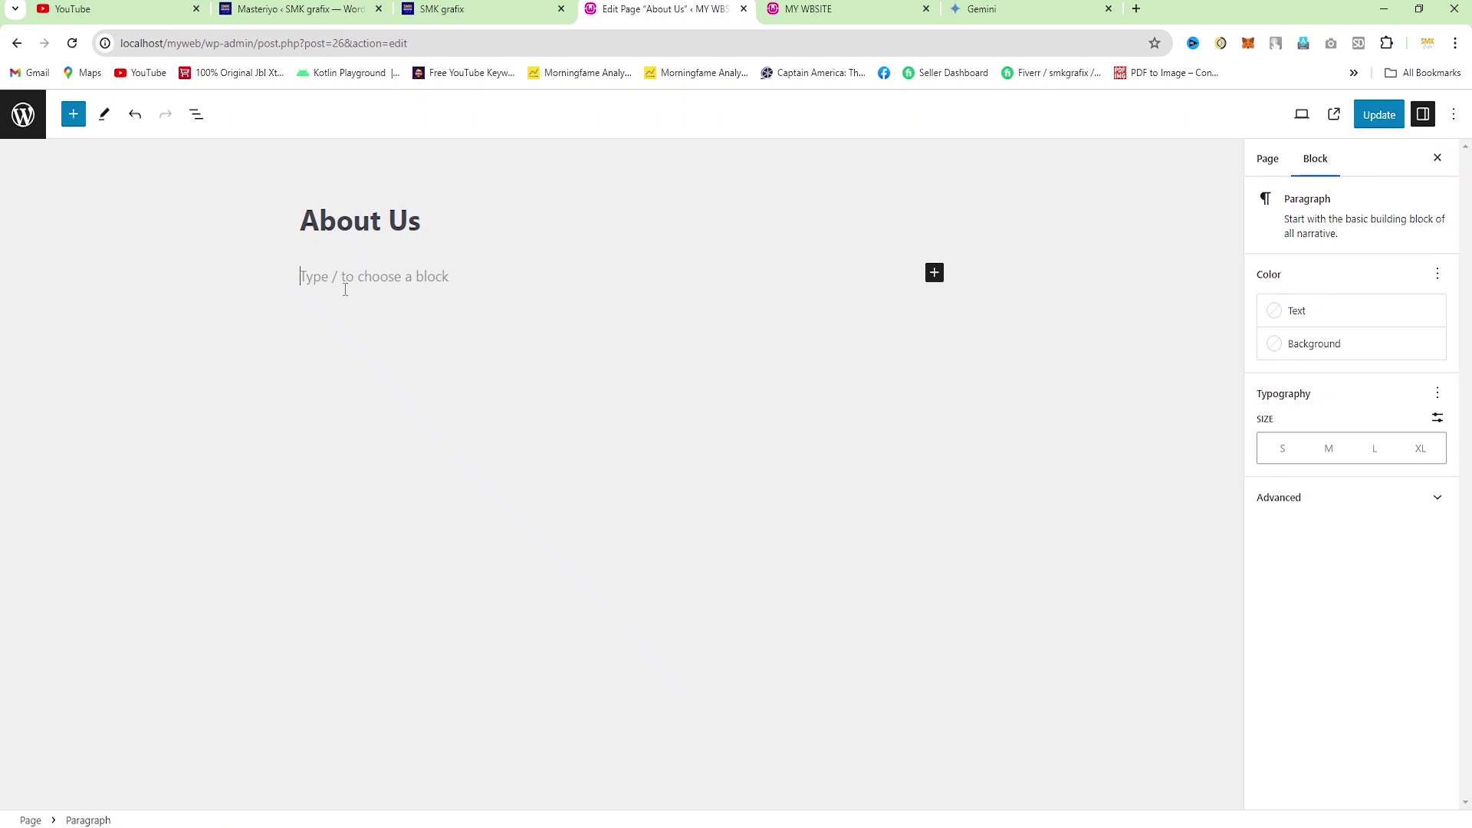
{"action": "key", "text": "ctrl+v"}
{"action": "scroll", "coordinate": [417, 322], "scroll_direction": "up", "scroll_amount": 10}
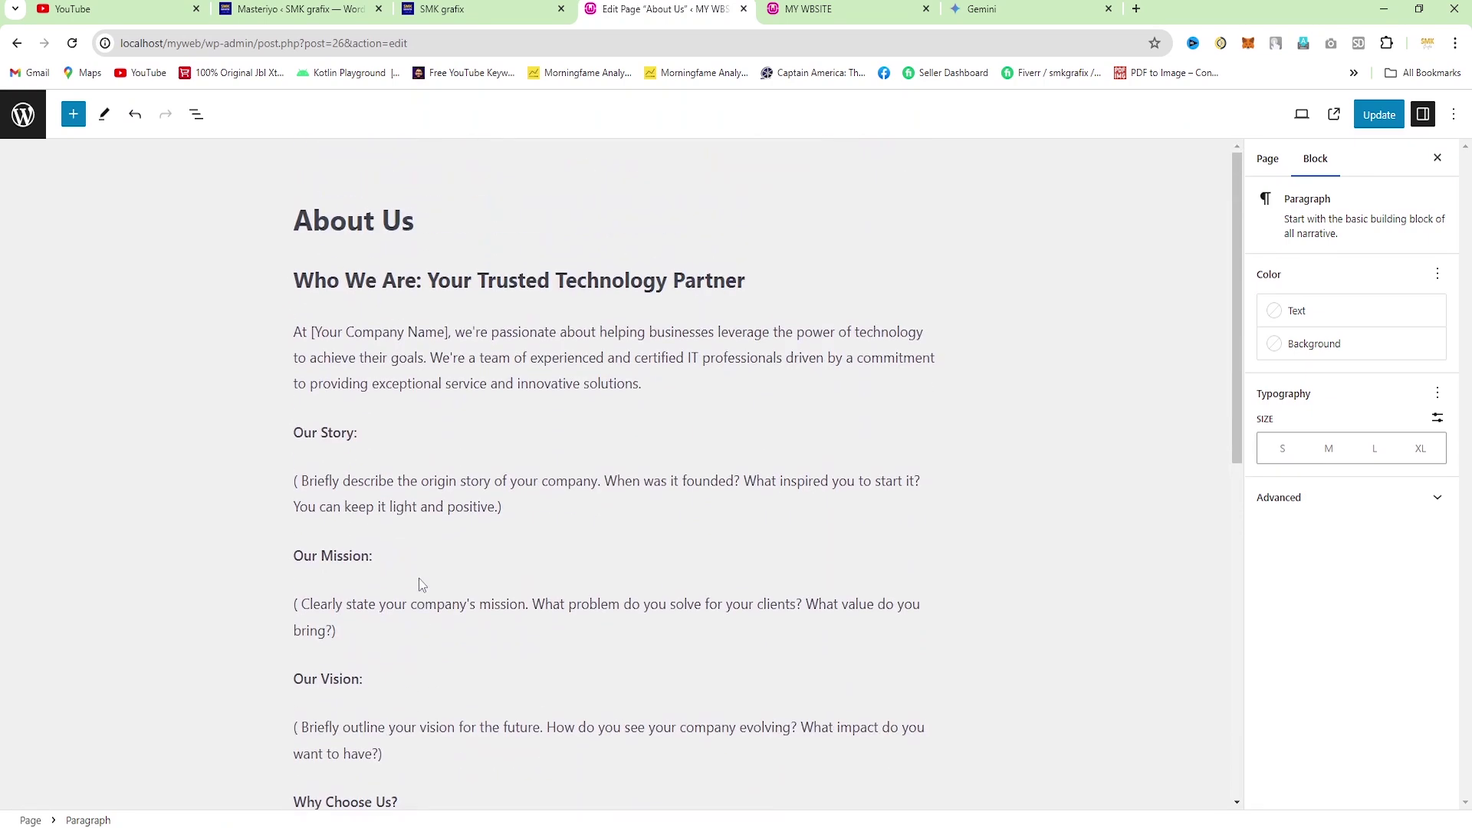
- Review the pasted About Us text, including its company name placeholder, and update the page
{"action": "left_click_drag", "start_coordinate": [449, 331], "coordinate": [310, 335]}
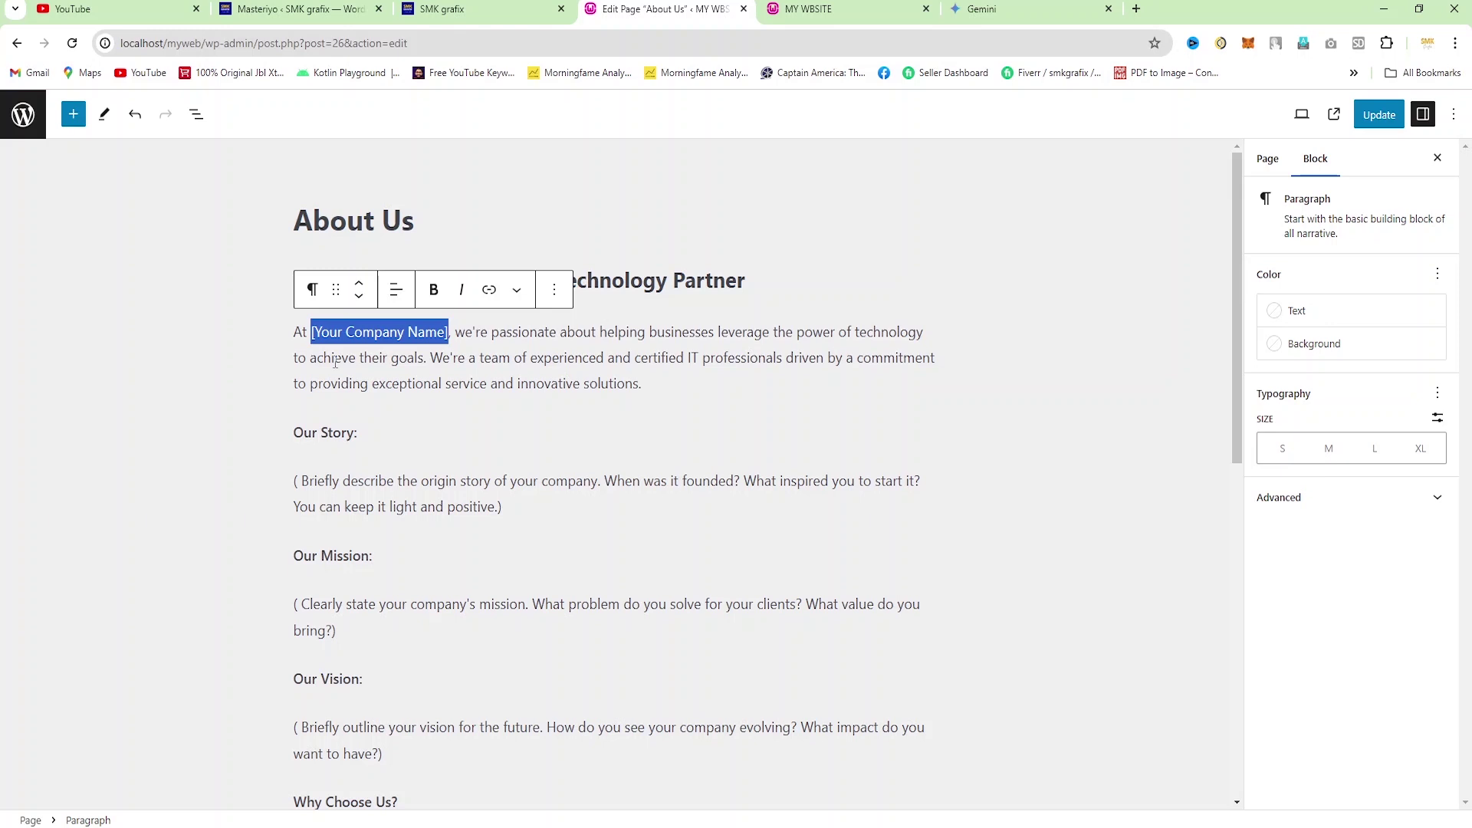
{"action": "left_click", "coordinate": [438, 505]}
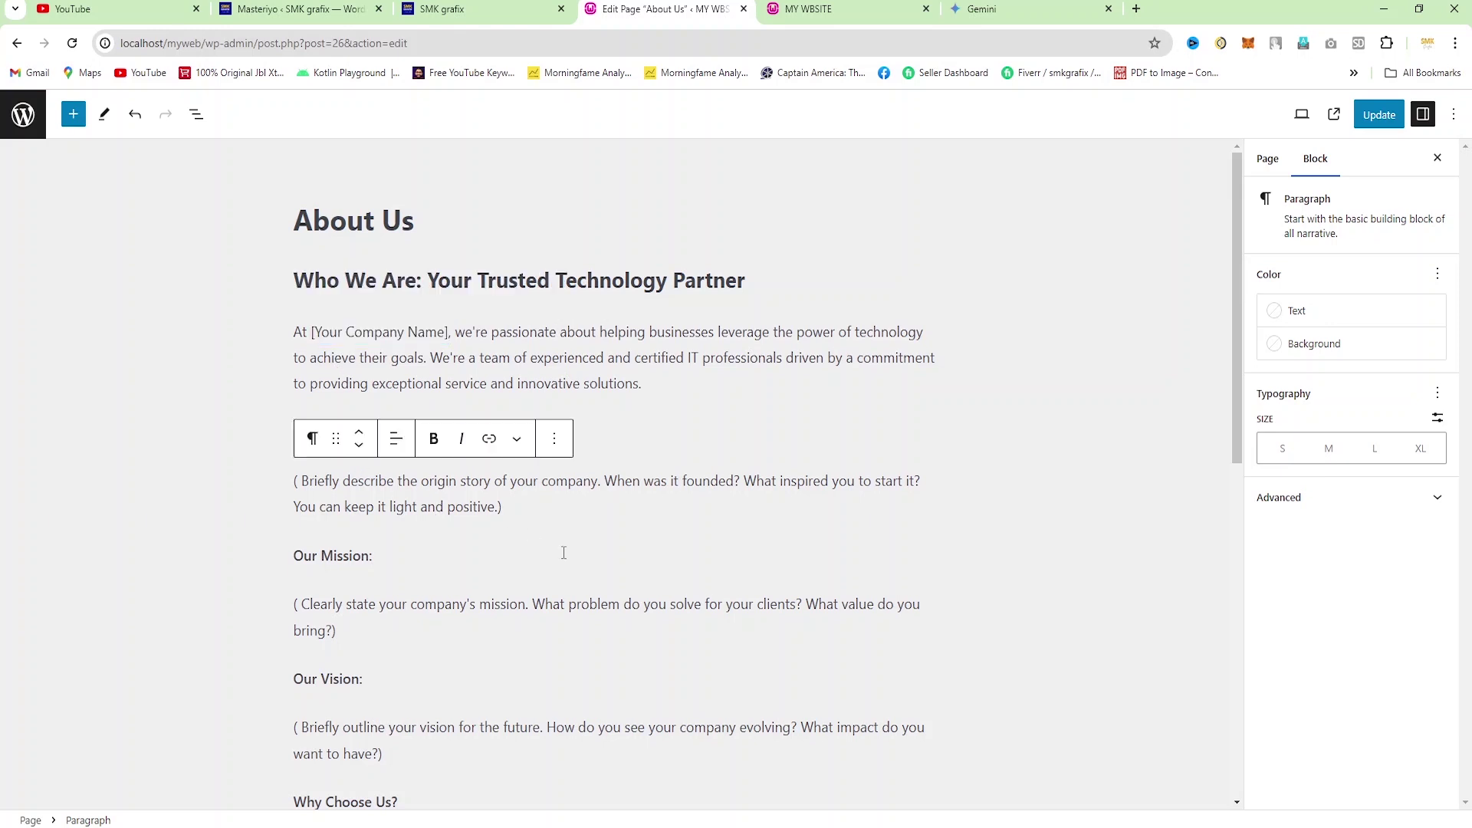
{"action": "scroll", "coordinate": [427, 330], "scroll_direction": "down", "scroll_amount": 2}
{"action": "scroll", "coordinate": [588, 691], "scroll_direction": "down", "scroll_amount": 2}
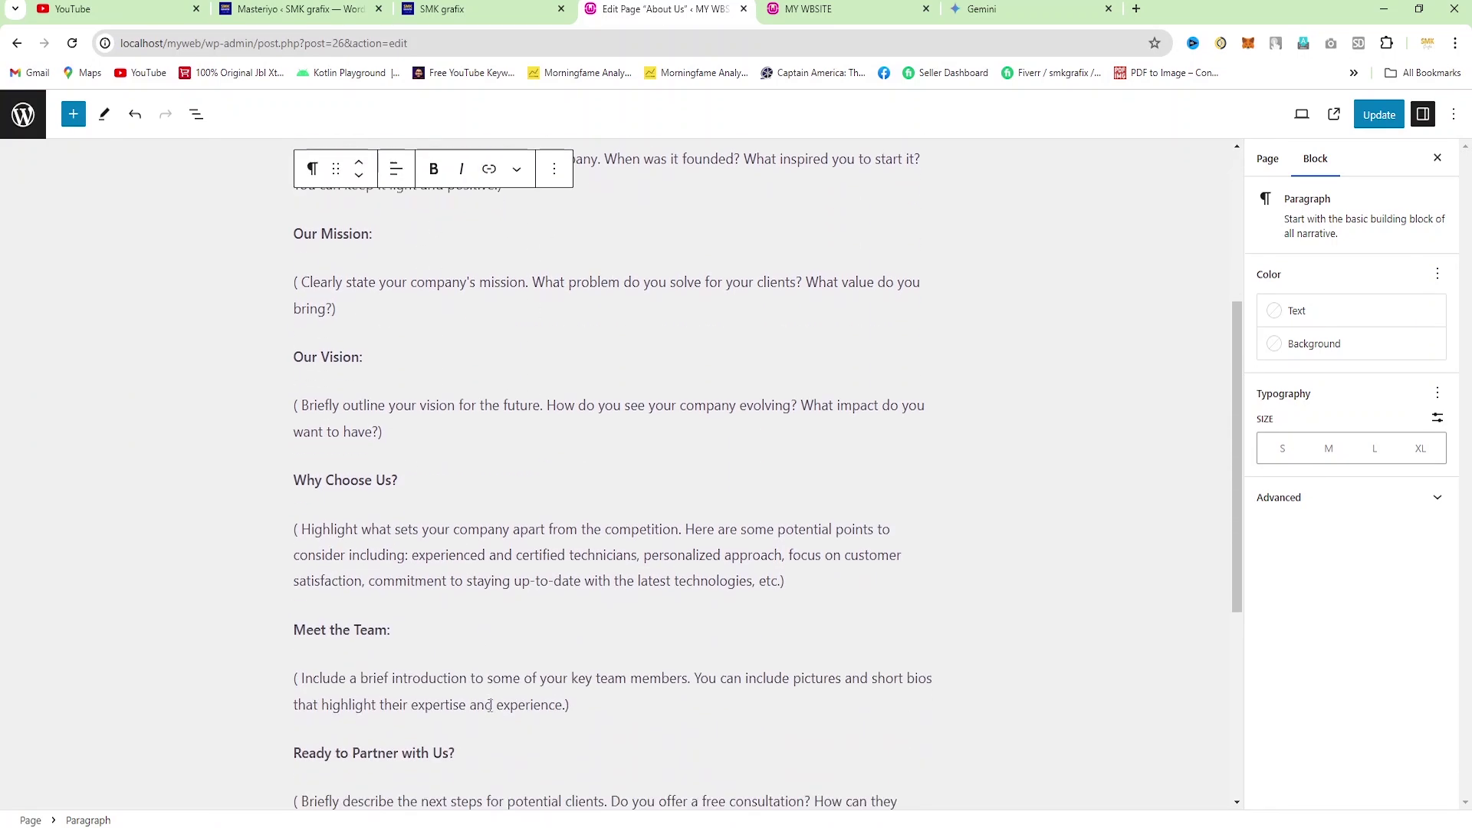
{"action": "scroll", "coordinate": [523, 706], "scroll_direction": "up", "scroll_amount": 1}
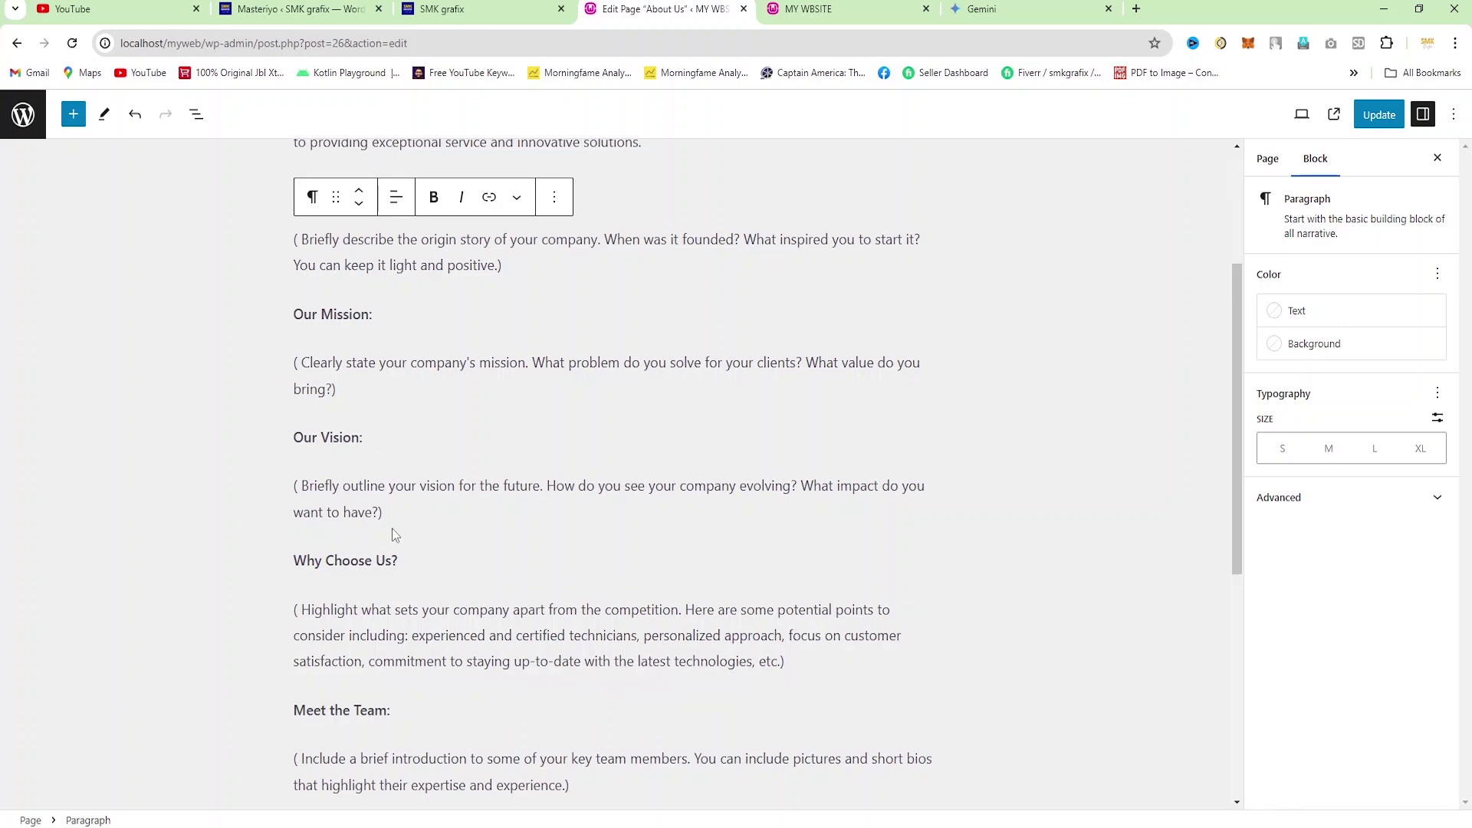
{"action": "scroll", "coordinate": [406, 567], "scroll_direction": "up", "scroll_amount": 3}
{"action": "left_click", "coordinate": [1377, 117]}
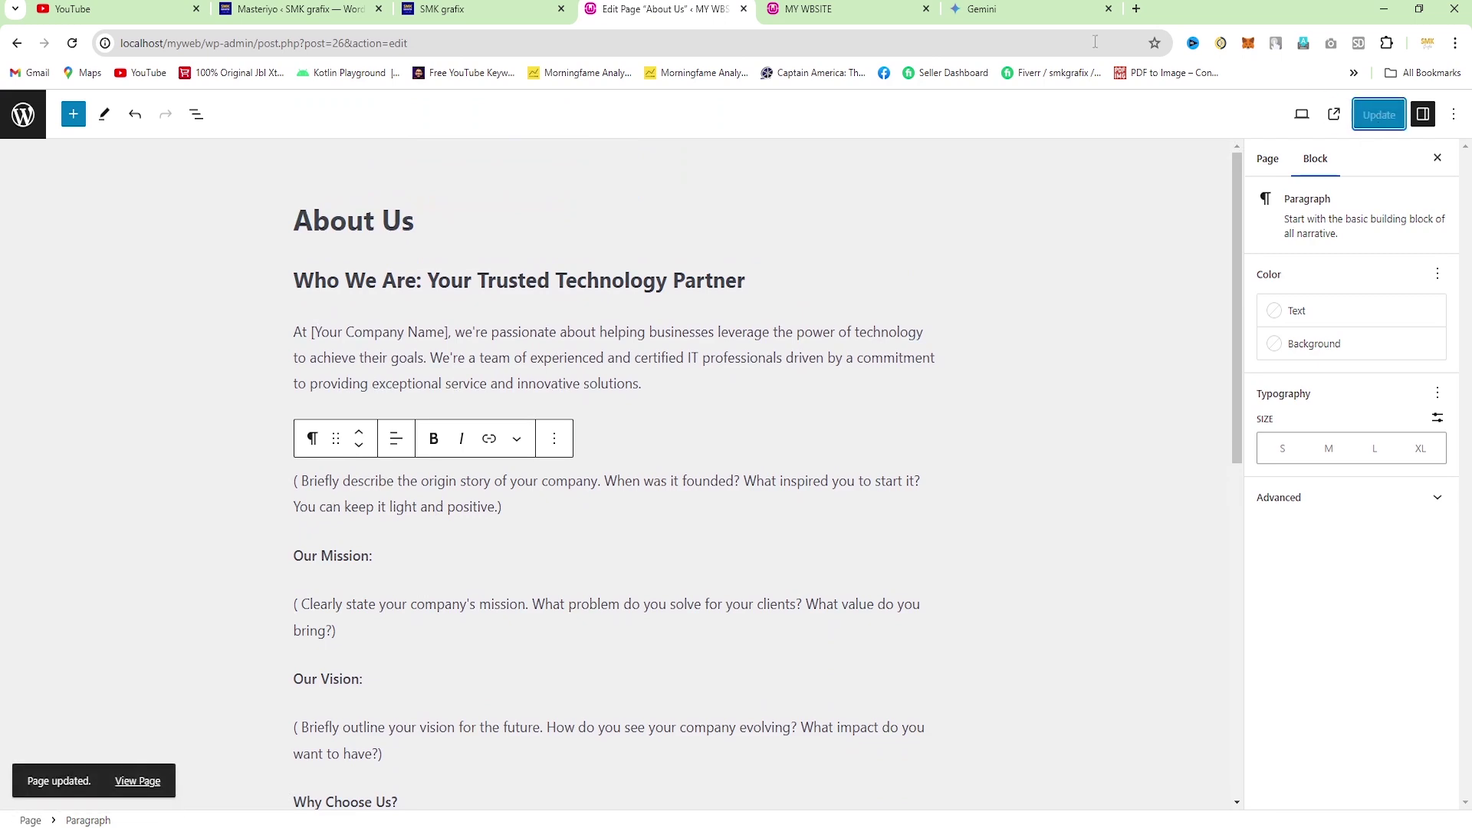
- Open the About Us page from the MY WBSITE navigation menu and look through its published content
{"action": "left_click", "coordinate": [844, 9]}
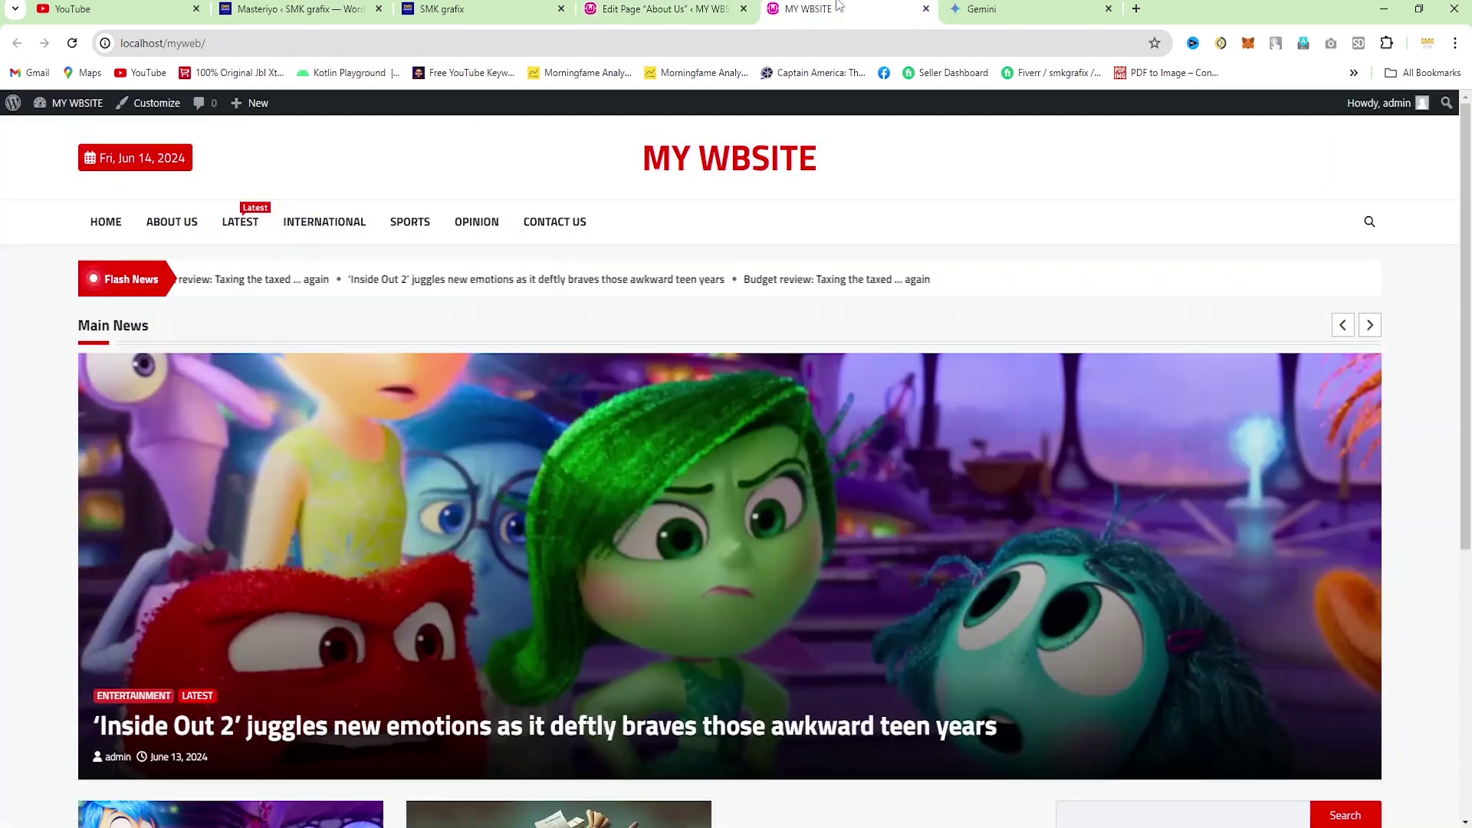
{"action": "left_click", "coordinate": [164, 232]}
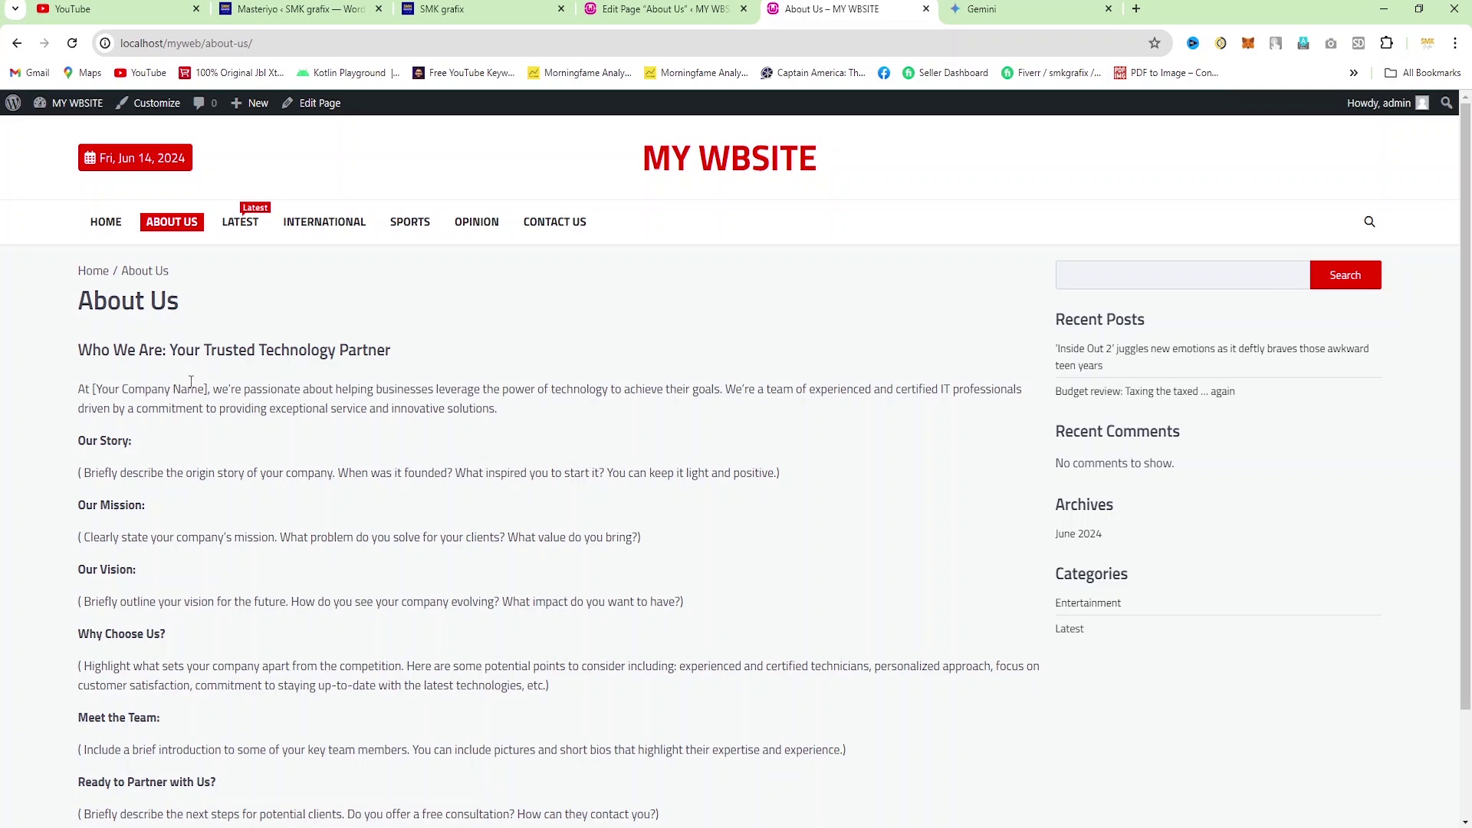
{"action": "scroll", "coordinate": [227, 536], "scroll_direction": "down", "scroll_amount": 2}
{"action": "scroll", "coordinate": [229, 652], "scroll_direction": "up", "scroll_amount": 2}
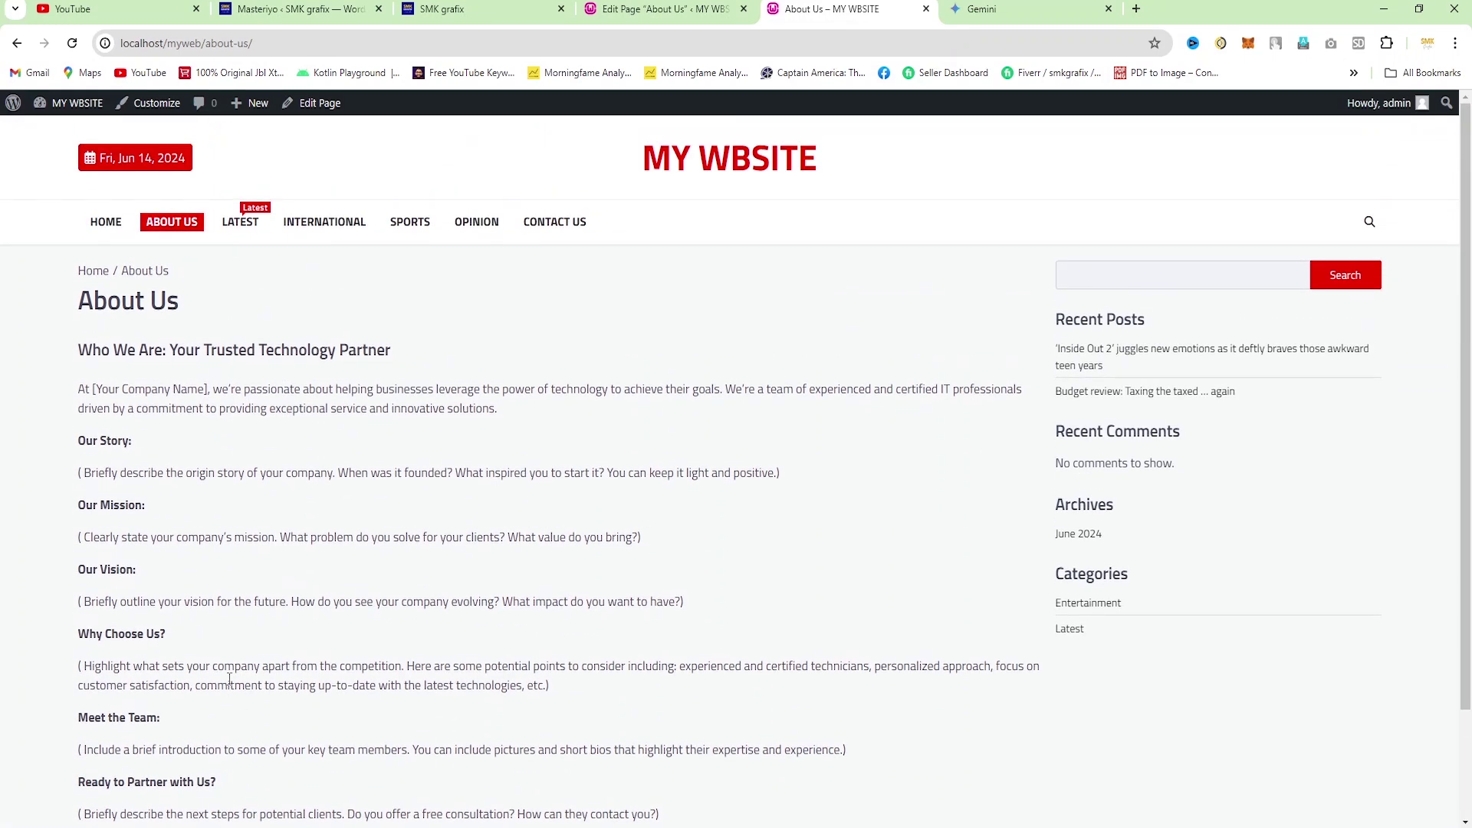